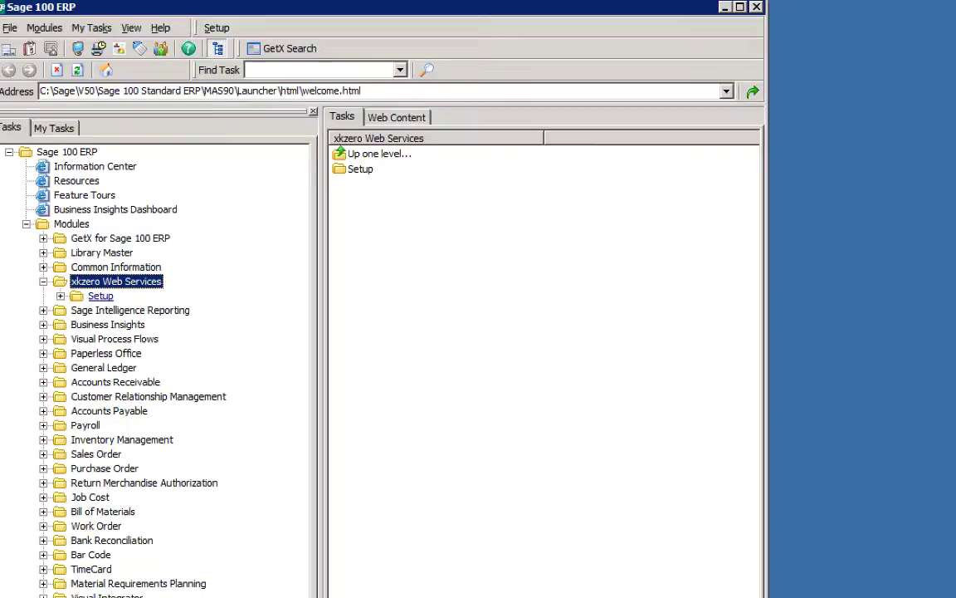
# Open Remote User Maintenance from the xkzero Web Services setup and load the remote user record JK.
pyautogui.doubleClick(100, 296)
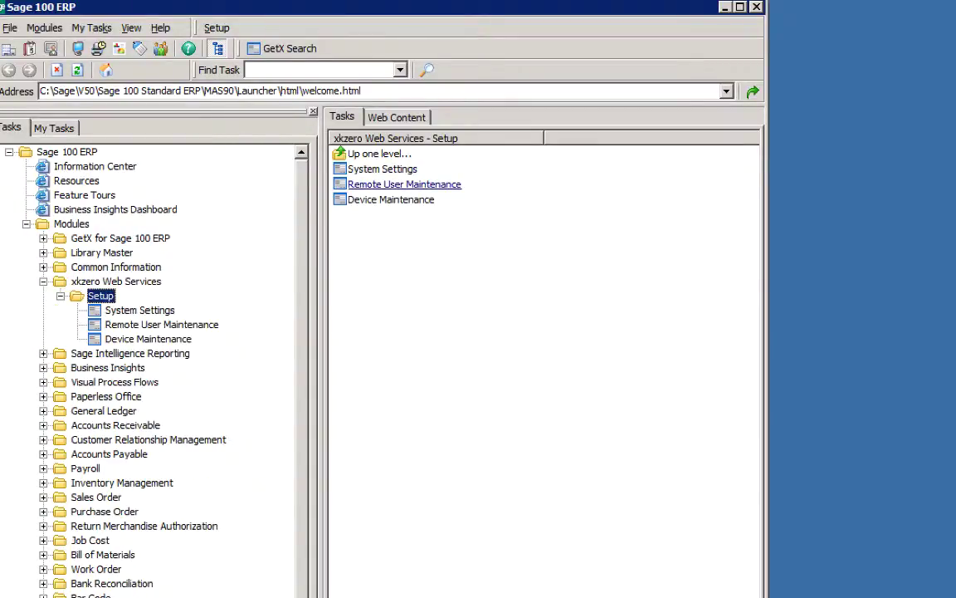
pyautogui.click(404, 184)
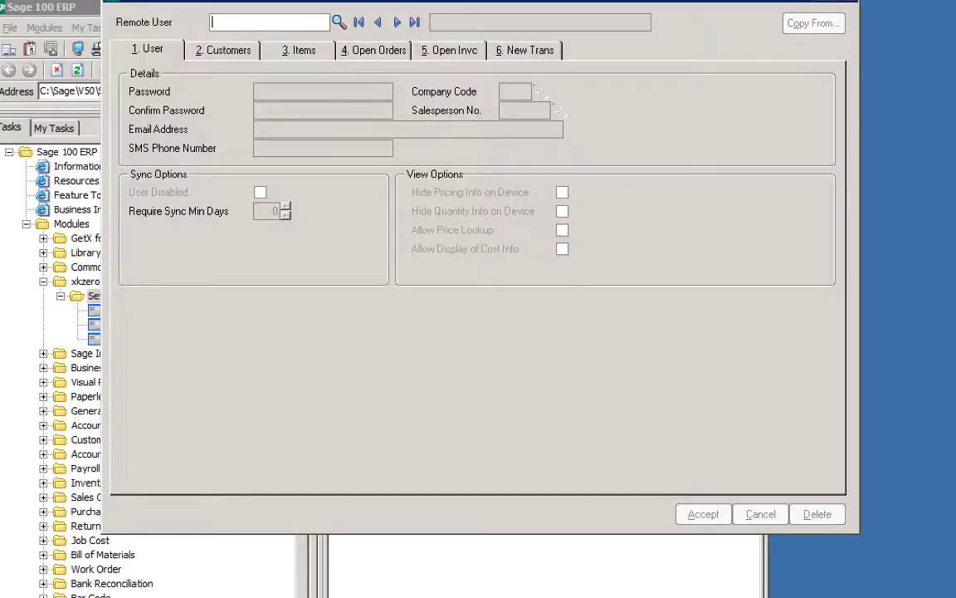
pyautogui.write('JK')
pyautogui.press('Tab')
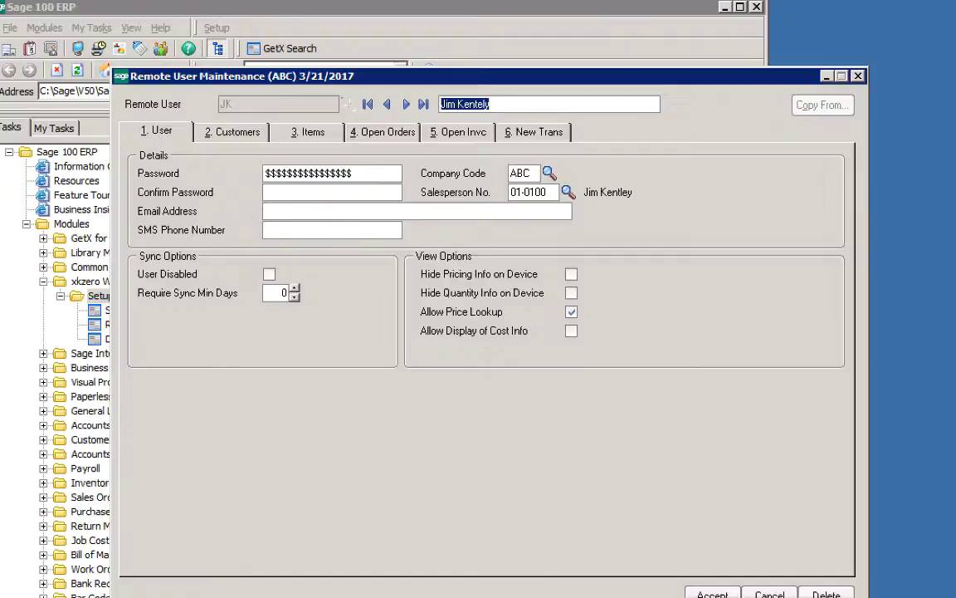
pyautogui.click(553, 103)
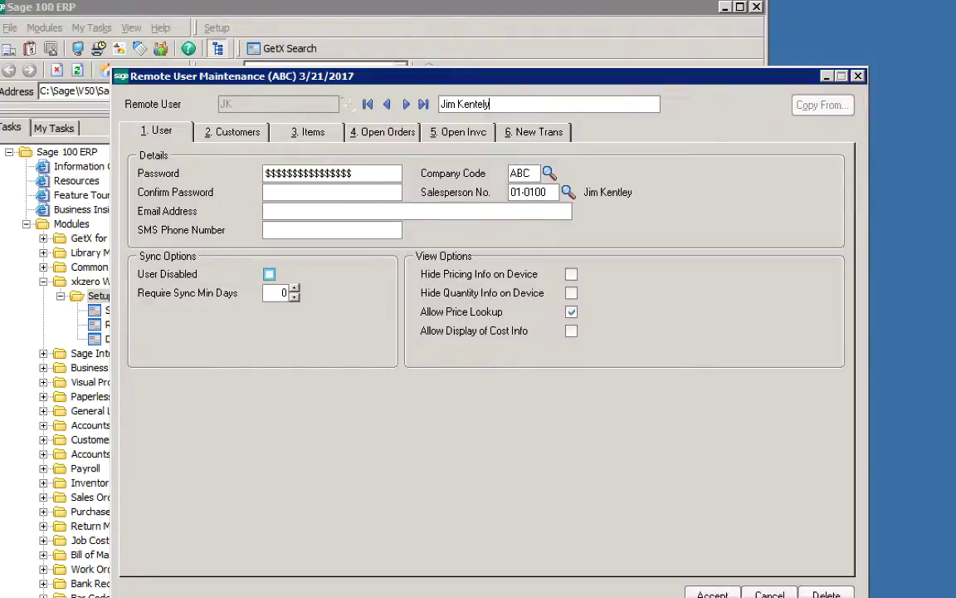
# Set the remote user's Require Sync Min Days to 1.
pyautogui.click(283, 293)
pyautogui.write('1')
pyautogui.press('Tab')
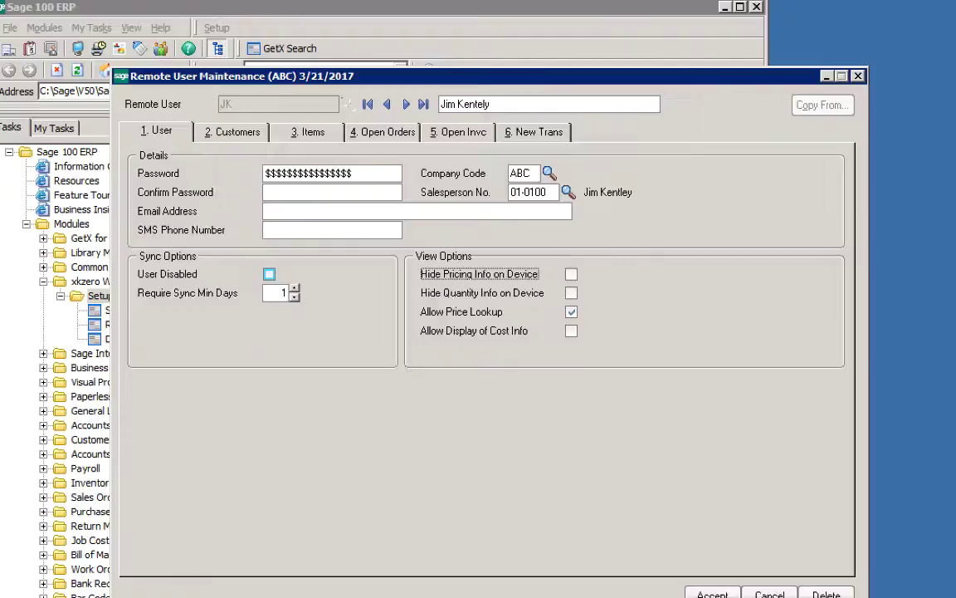
pyautogui.click(269, 274)
pyautogui.click(269, 274)
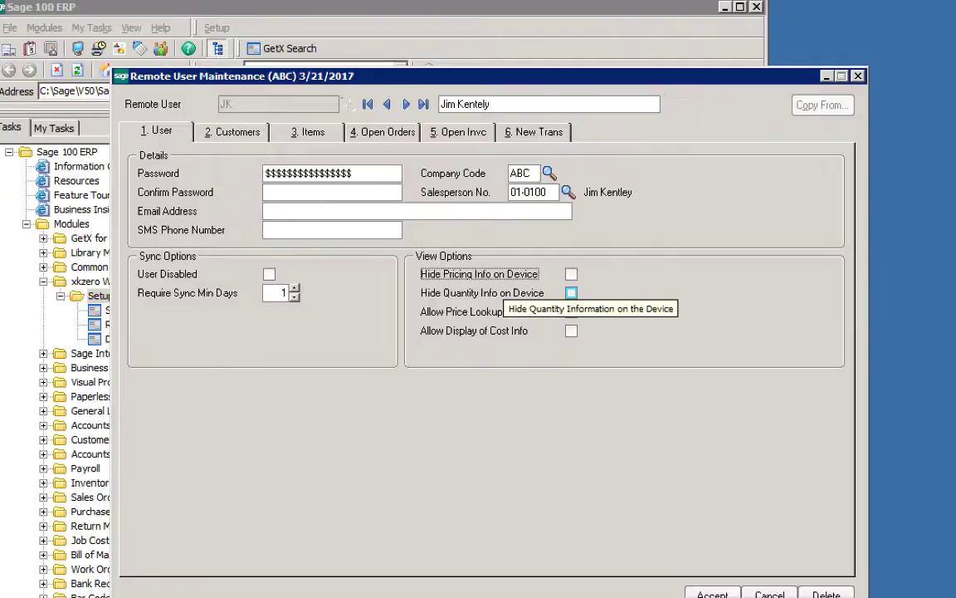
pyautogui.click(571, 312)
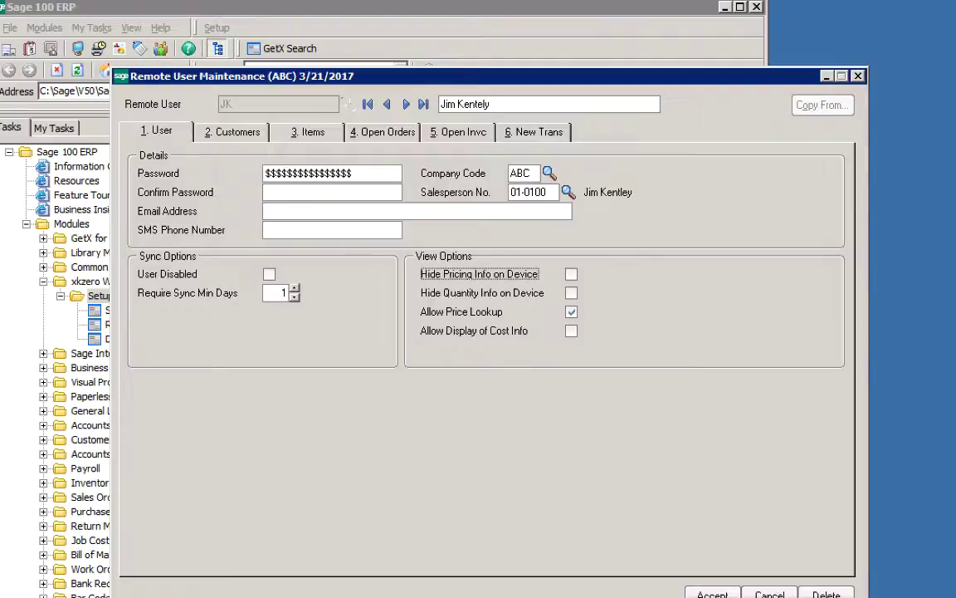
# Go to the remote user's customer settings and examine the columns available for the customer selection logic.
pyautogui.hotkey('alt', '2')
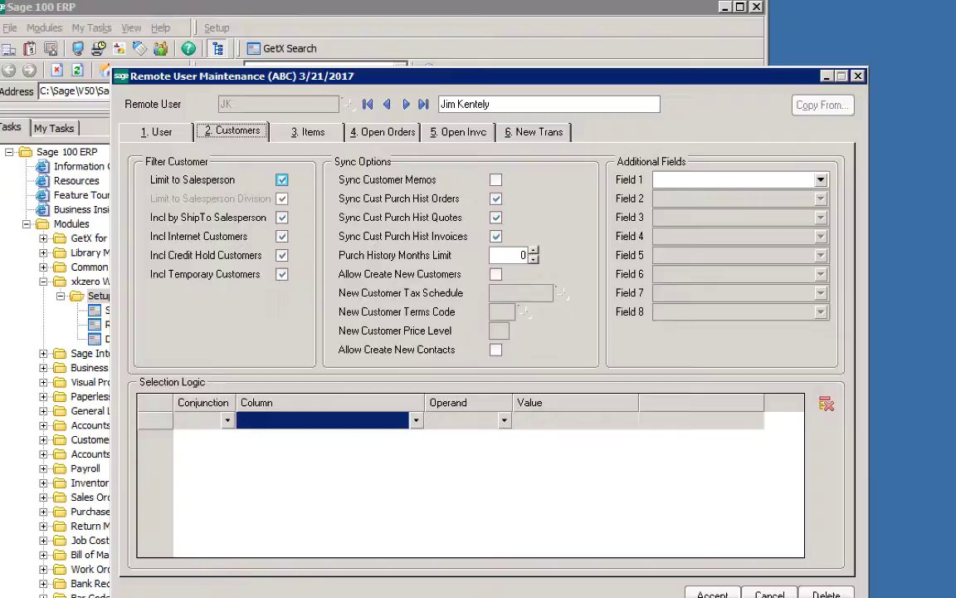
pyautogui.click(282, 180)
pyautogui.click(281, 179)
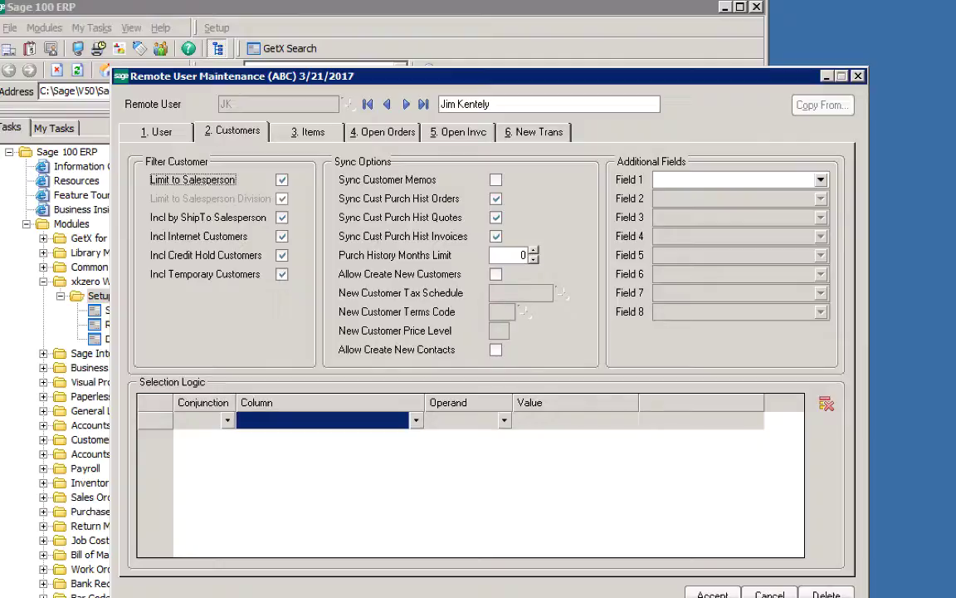
pyautogui.click(415, 420)
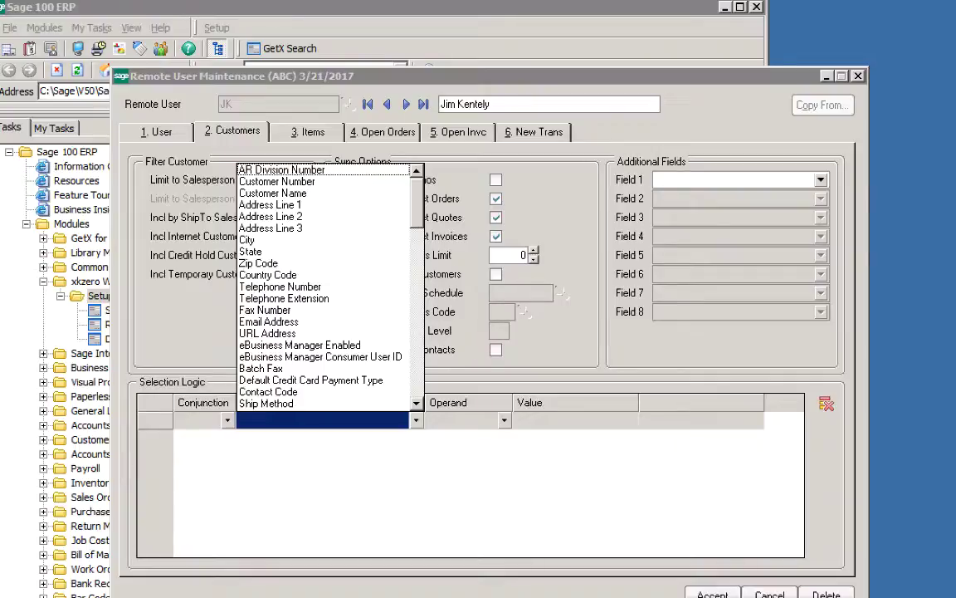
pyautogui.scroll(-5, 328, 286)
pyautogui.scroll(-13, 327, 286)
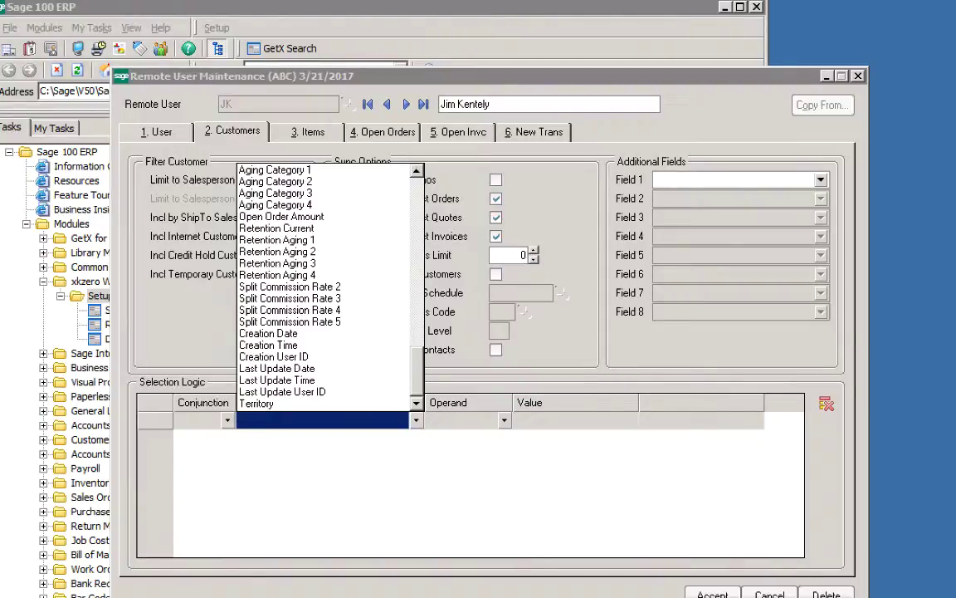
pyautogui.press('Escape')
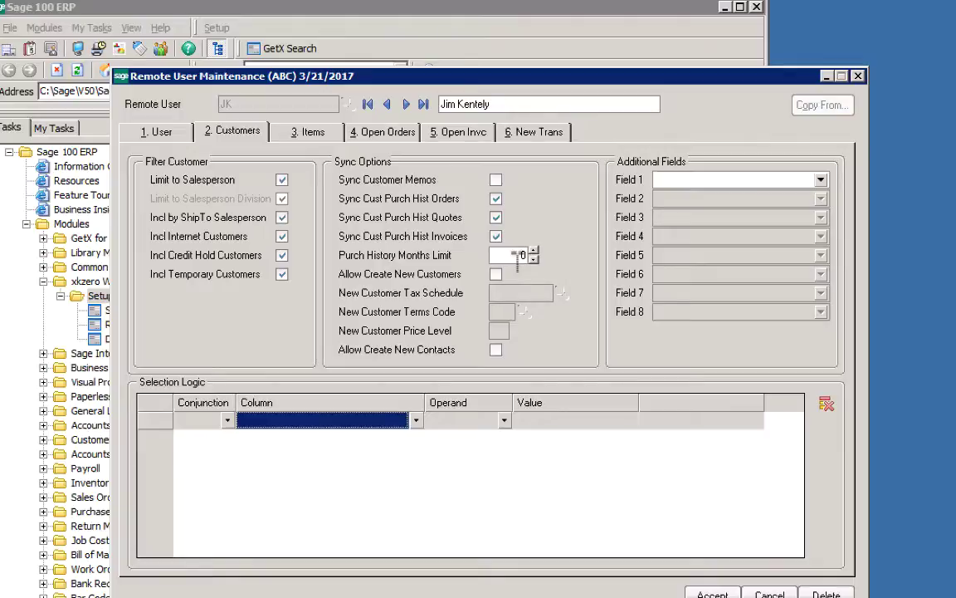
pyautogui.doubleClick(518, 256)
pyautogui.write('1')
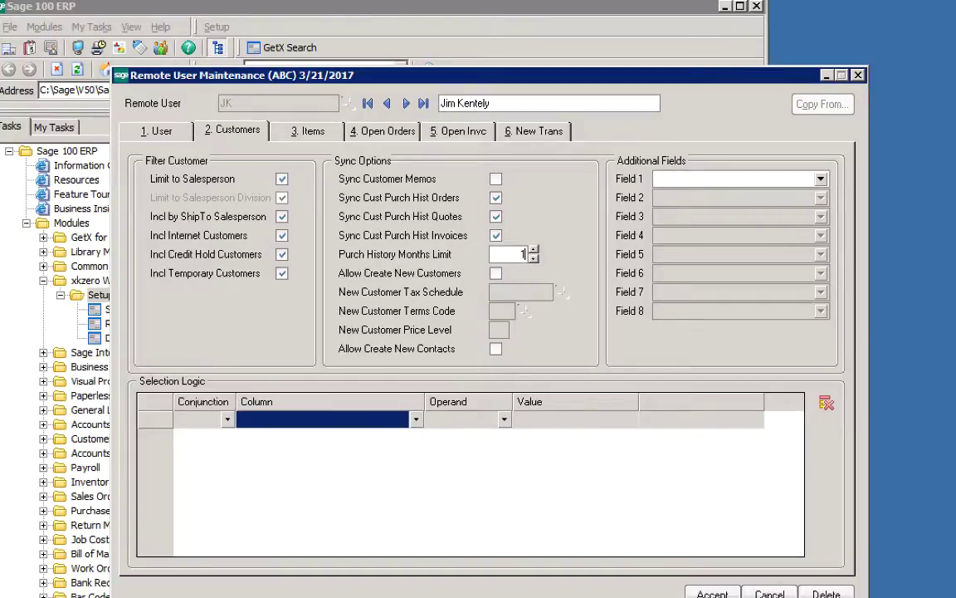
pyautogui.press('Tab')
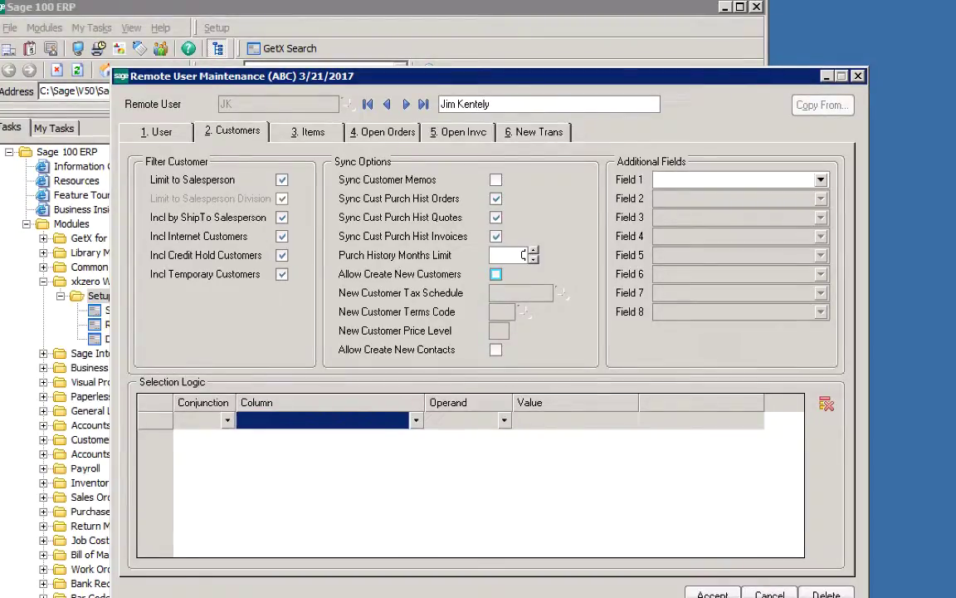
pyautogui.press('space')
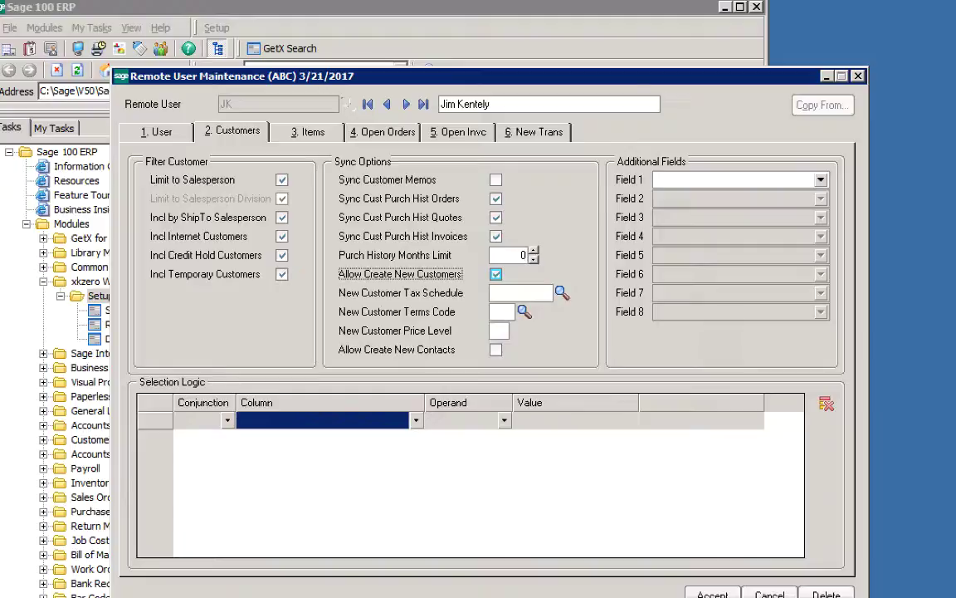
pyautogui.press('space')
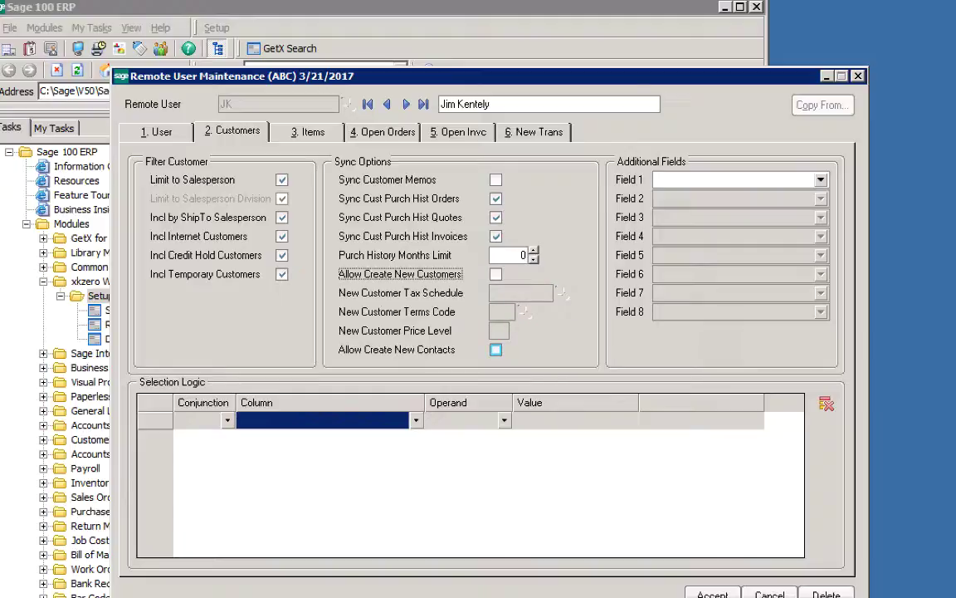
# Allow the remote user to create new customers, with CA OR (Orange County) as the new customer tax schedule.
pyautogui.click(495, 274)
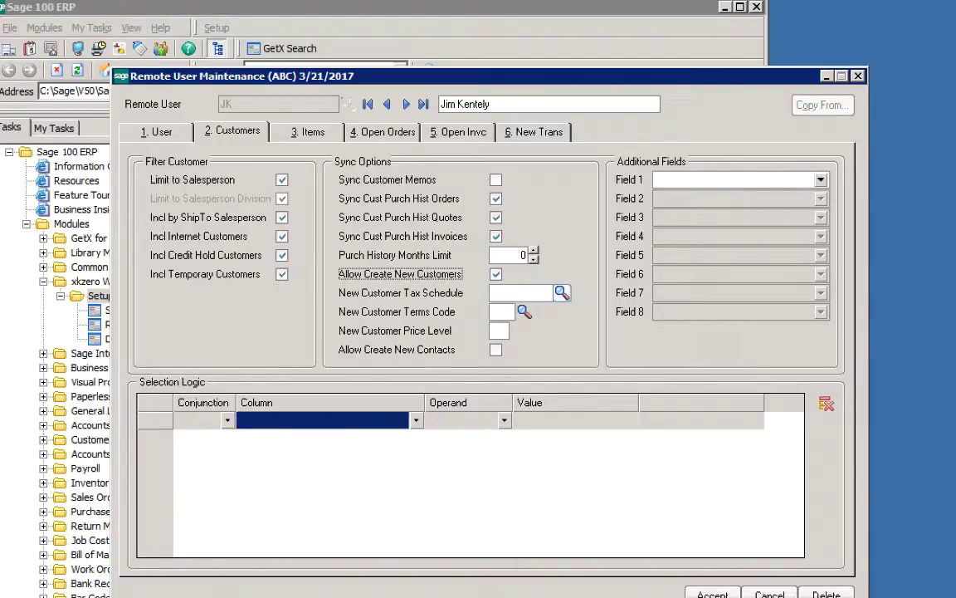
pyautogui.press('Tab')
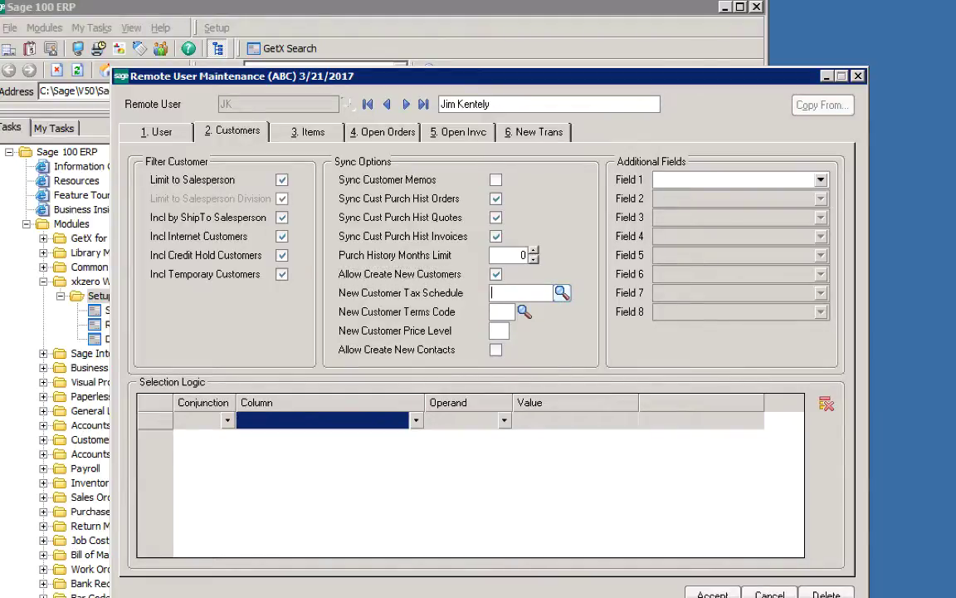
pyautogui.press('F2')
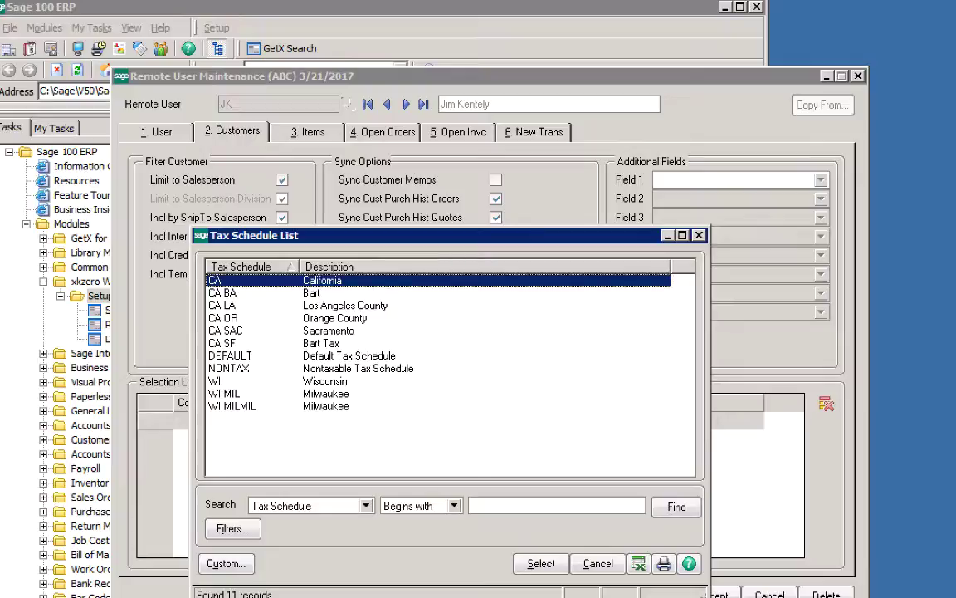
pyautogui.press('Down')
pyautogui.press('Down')
pyautogui.press('Down')
pyautogui.press('Return')
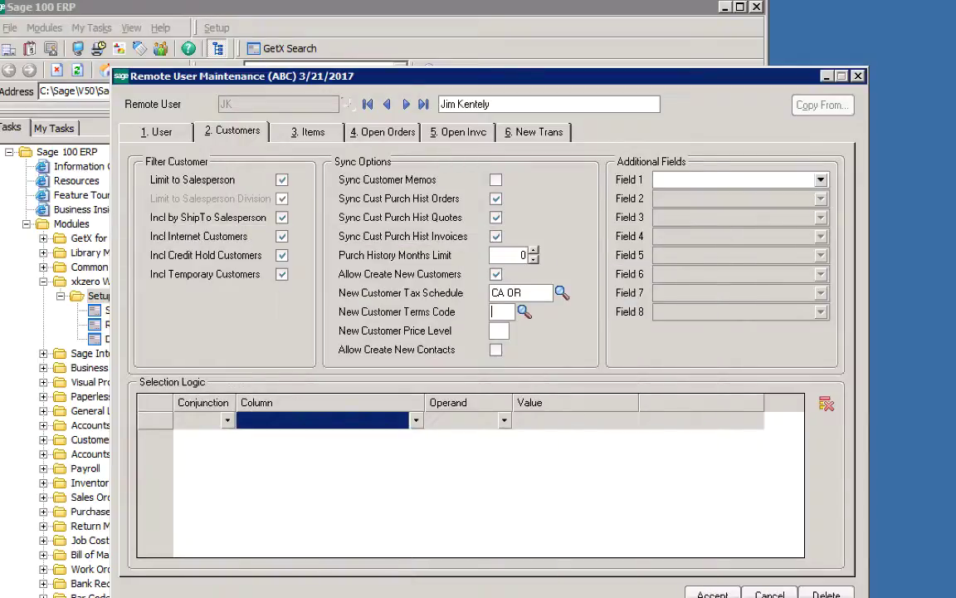
# Set the new customer terms code to 01, Net 30 Days.
pyautogui.click(524, 311)
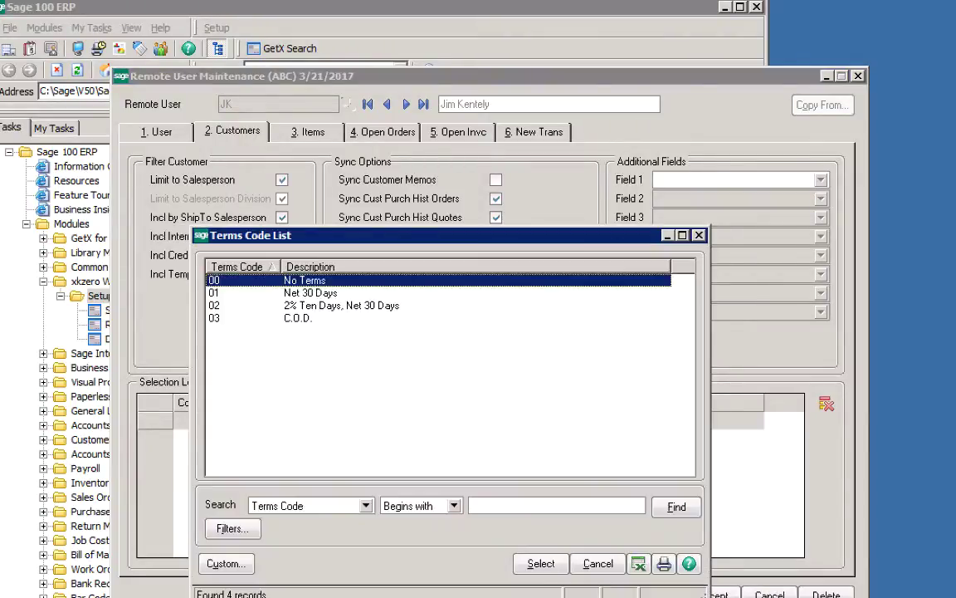
pyautogui.click(310, 293)
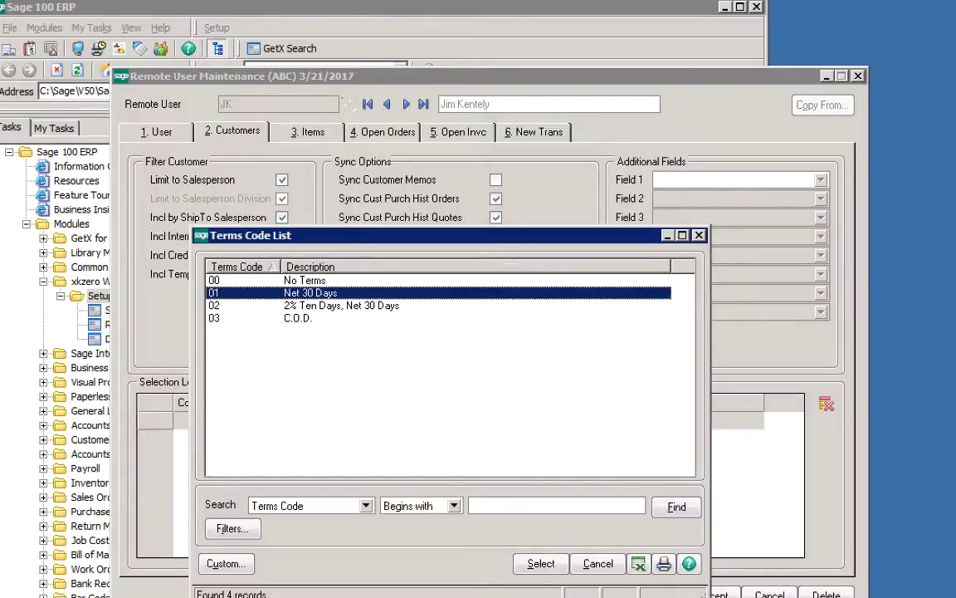
pyautogui.press('Return')
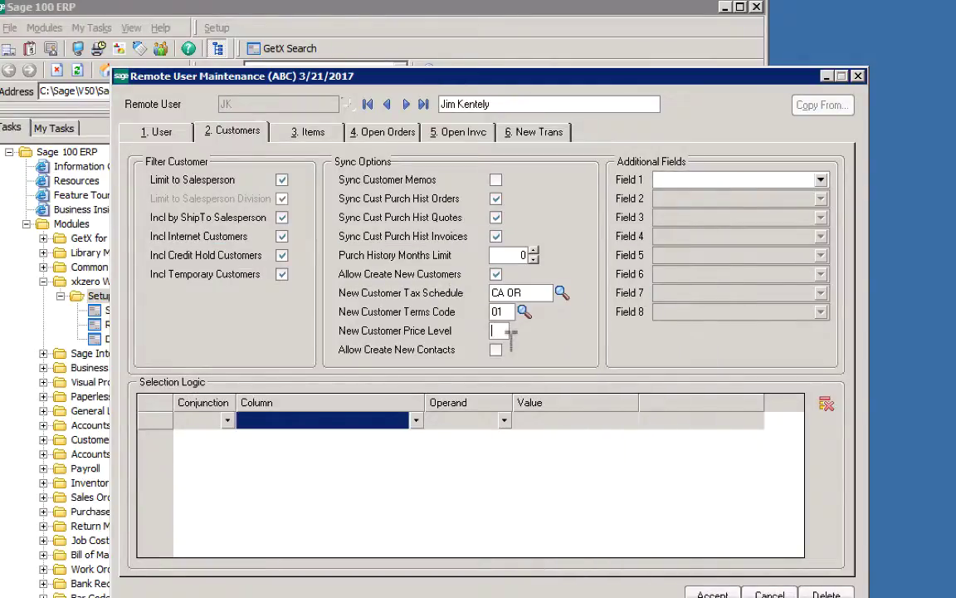
# Set the new customer price level to 1 and allow the creation of new contacts.
pyautogui.write('1')
pyautogui.press('Tab')
pyautogui.press('space')
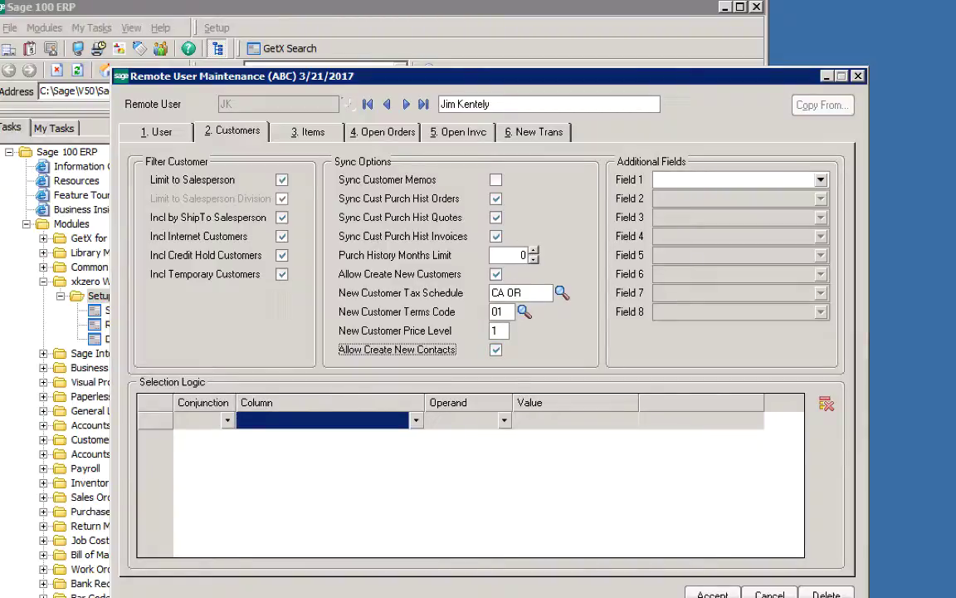
# Assign UDF_TERRITORY as the first additional field for customers.
pyautogui.click(820, 179)
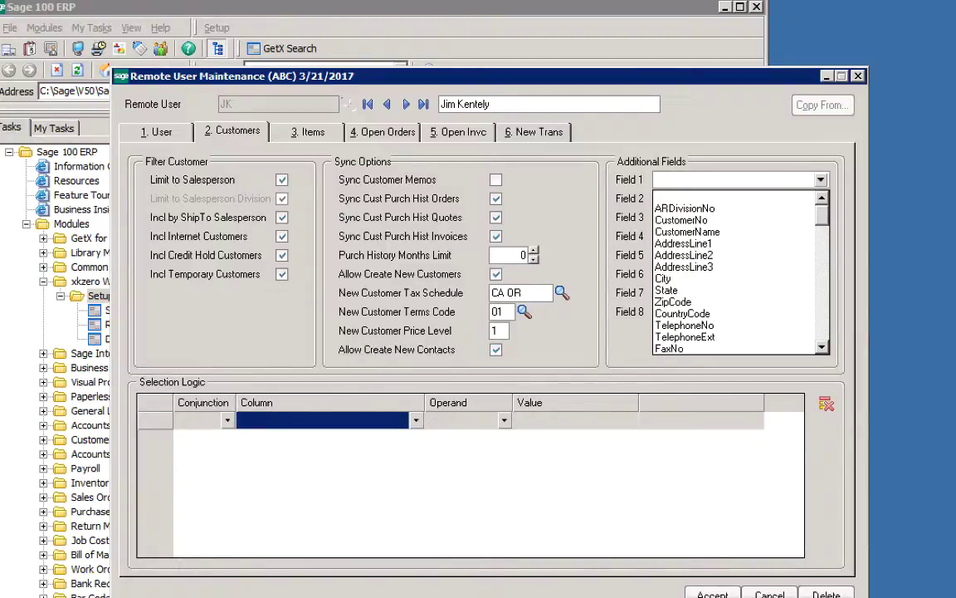
pyautogui.scroll(-15, 734, 272)
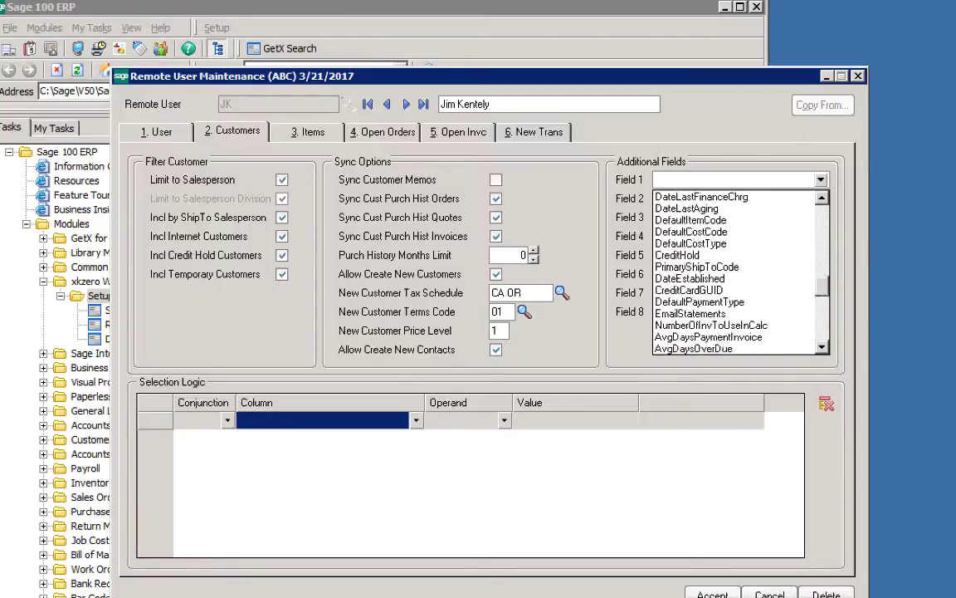
pyautogui.scroll(-2, 735, 272)
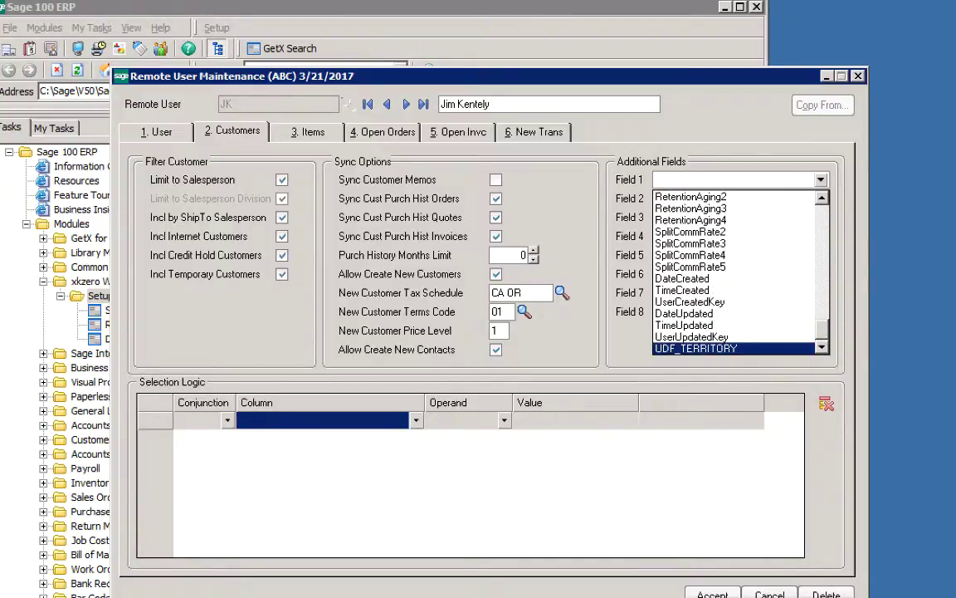
pyautogui.press('Return')
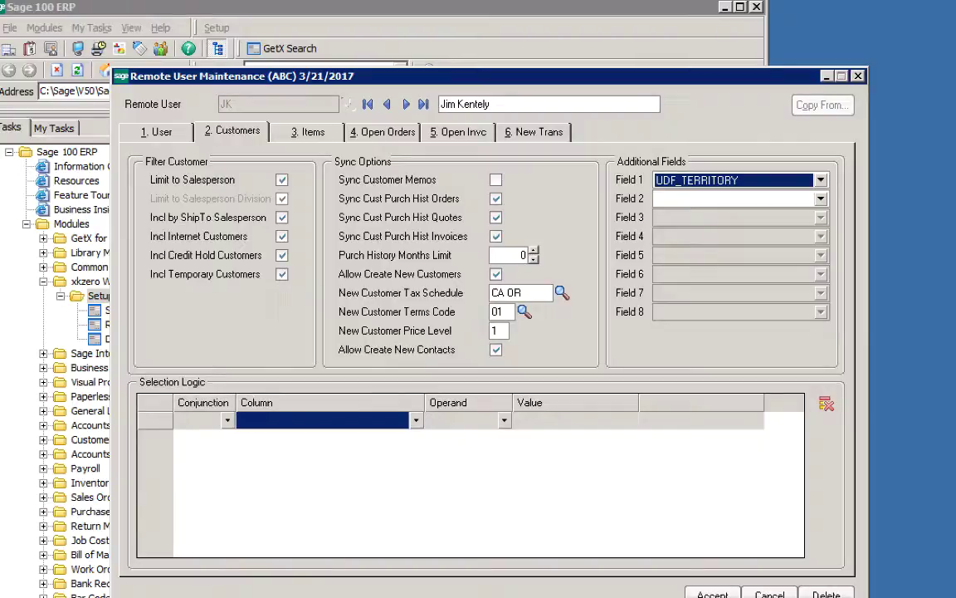
# In the remote user's item settings, include kits and enable View Sales Kit Details.
pyautogui.hotkey('alt', '3')
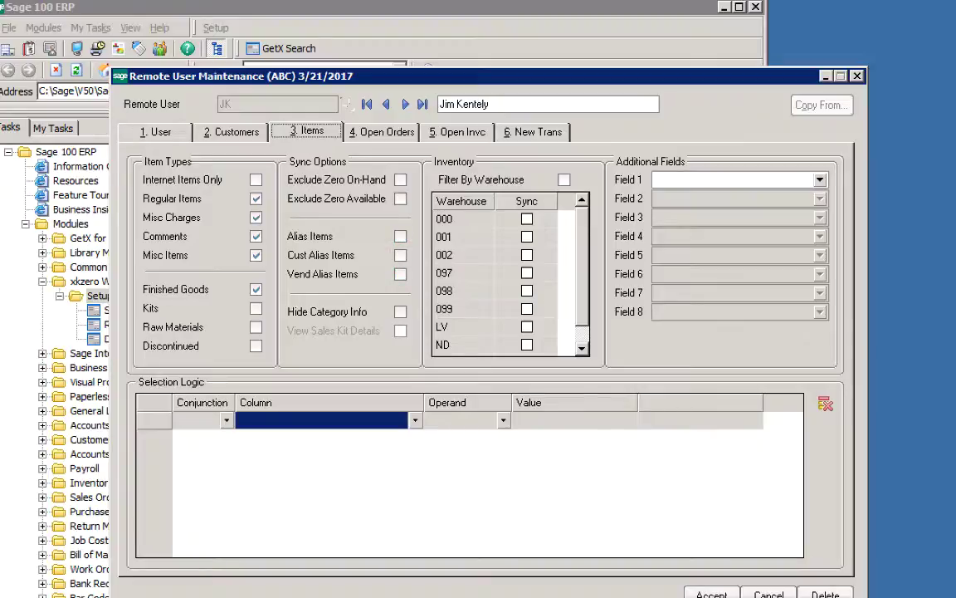
pyautogui.click(400, 311)
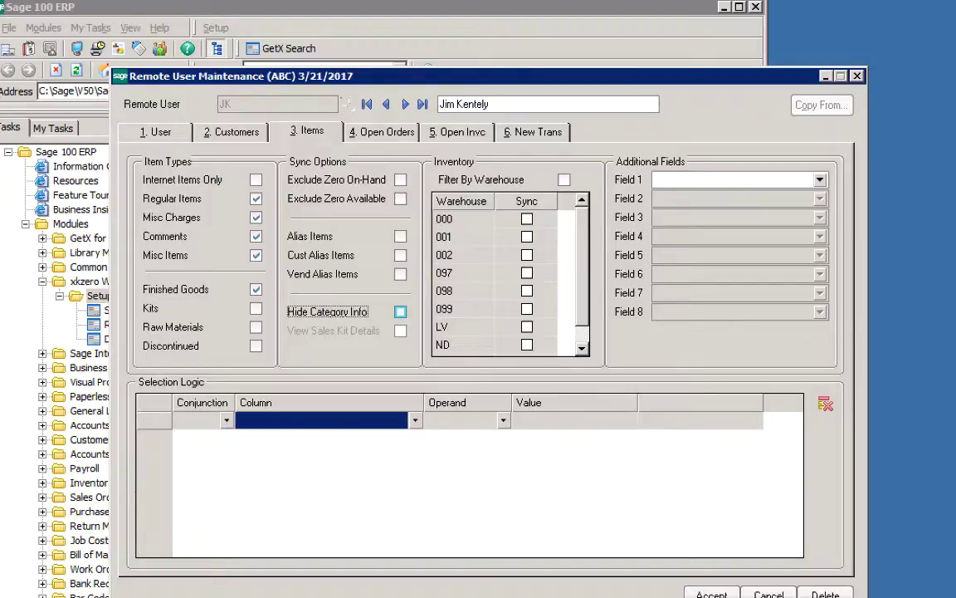
pyautogui.click(256, 308)
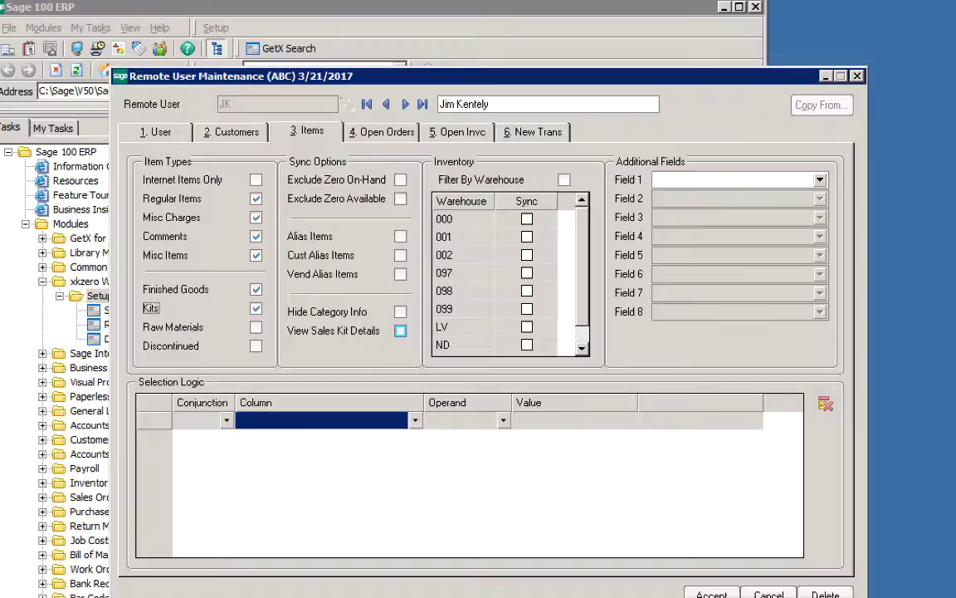
pyautogui.click(400, 331)
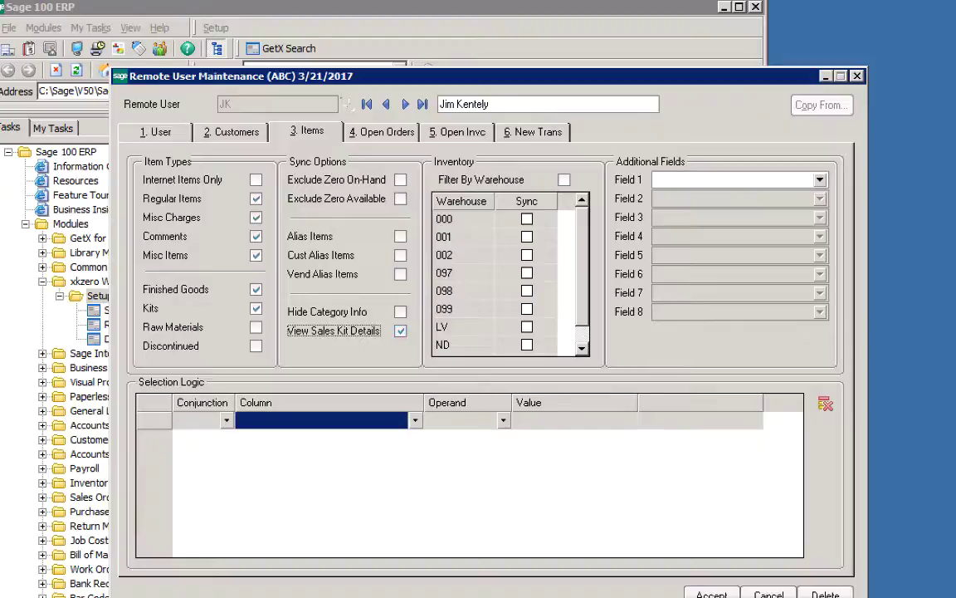
# Filter the inventory by warehouse and include warehouse 000 in the sync.
pyautogui.press('Tab')
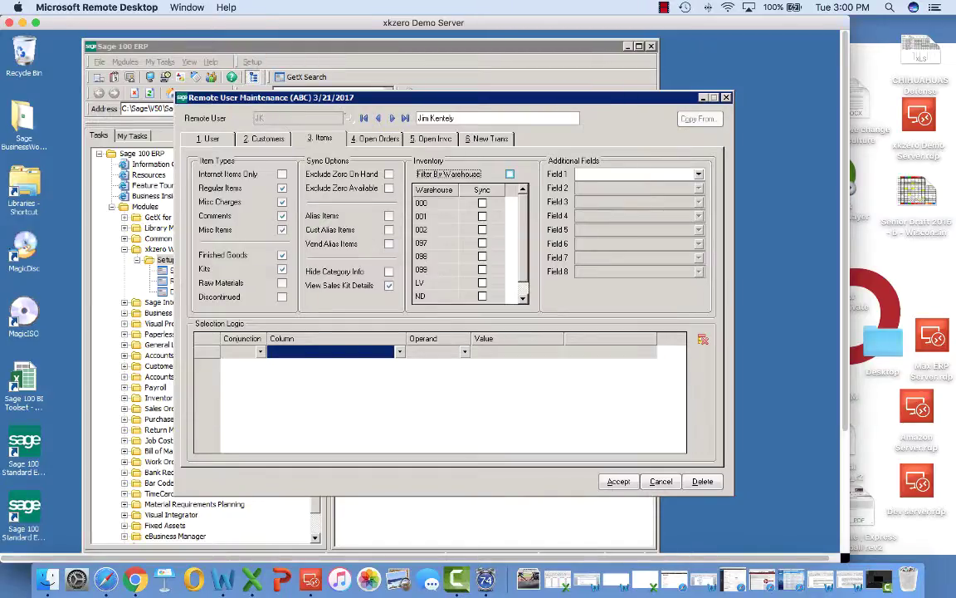
pyautogui.press('space')
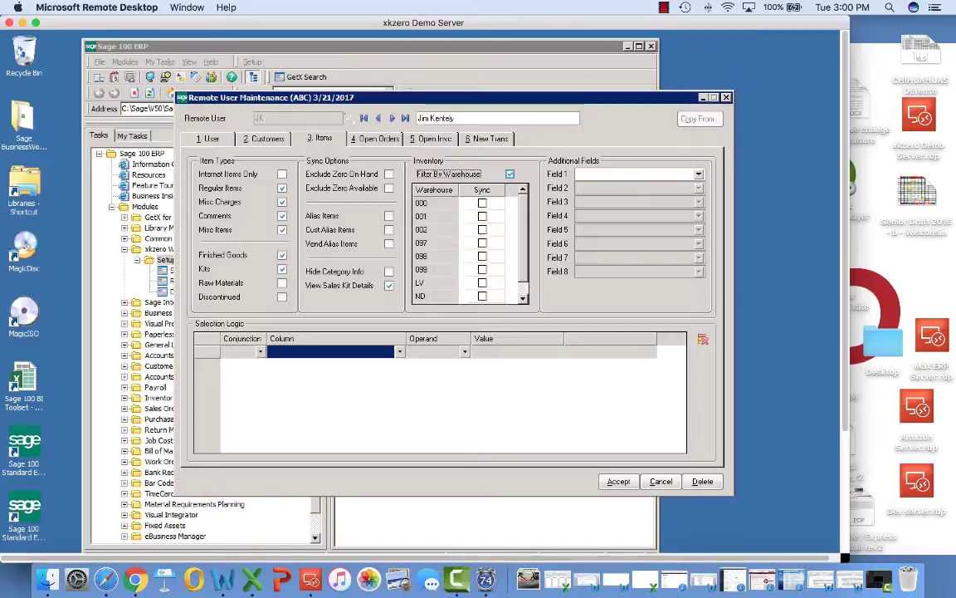
pyautogui.press('Tab')
pyautogui.press('space')
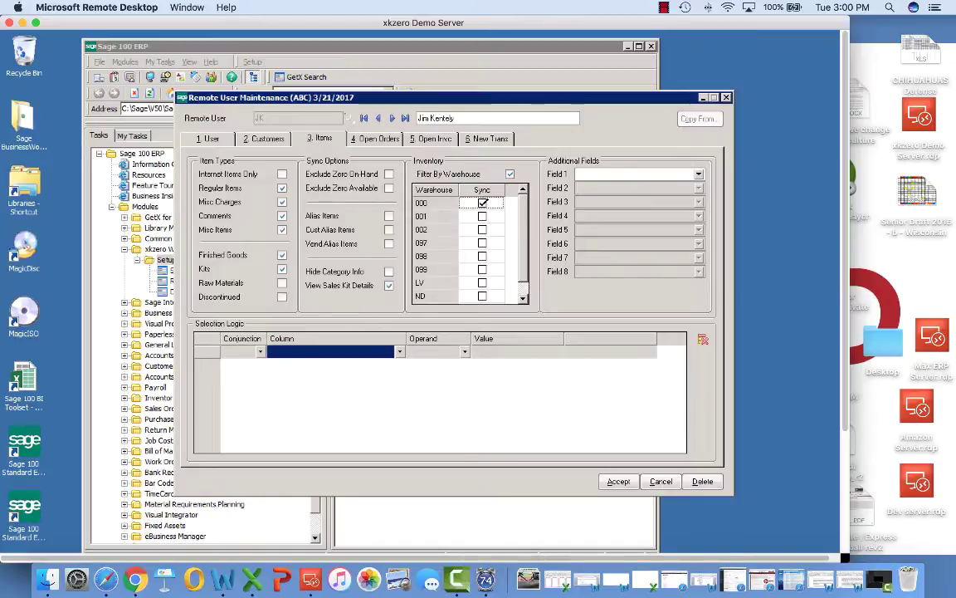
# Include warehouses 001 and 097 in the inventory sync and turn off Filter By Warehouse.
pyautogui.press('Down')
pyautogui.press('space')
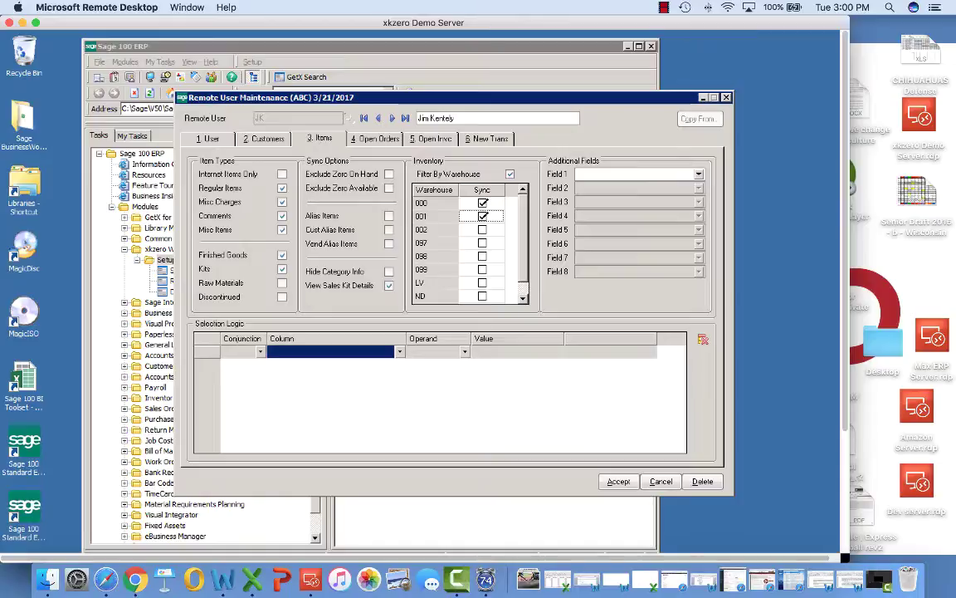
pyautogui.press('Down')
pyautogui.press('Down')
pyautogui.press('space')
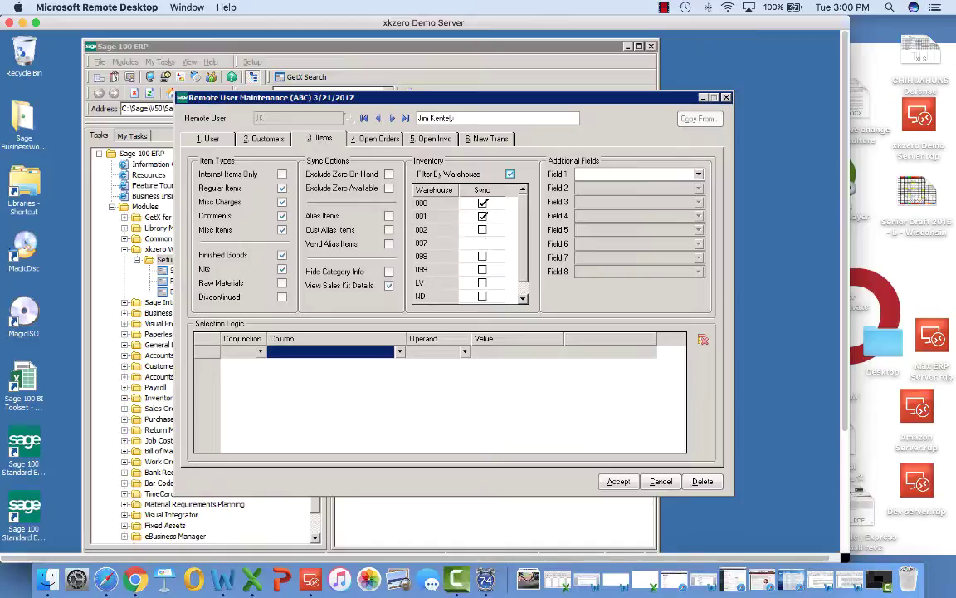
pyautogui.hotkey('shift', 'Tab')
pyautogui.press('space')
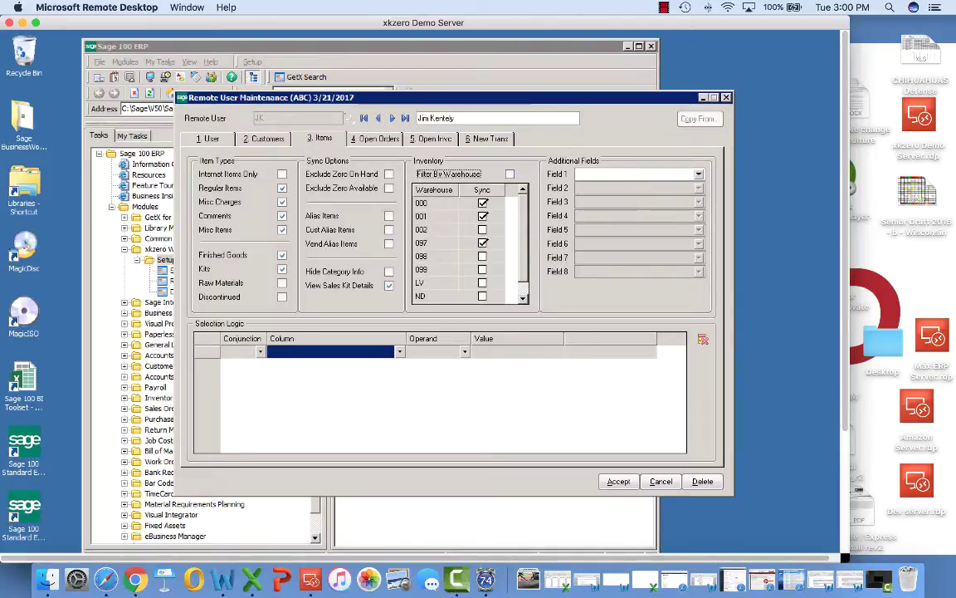
# Assign UDF_LONGITEMNAME as the first additional field for items.
pyautogui.press('Tab')
pyautogui.hotkey('alt', 'Down')
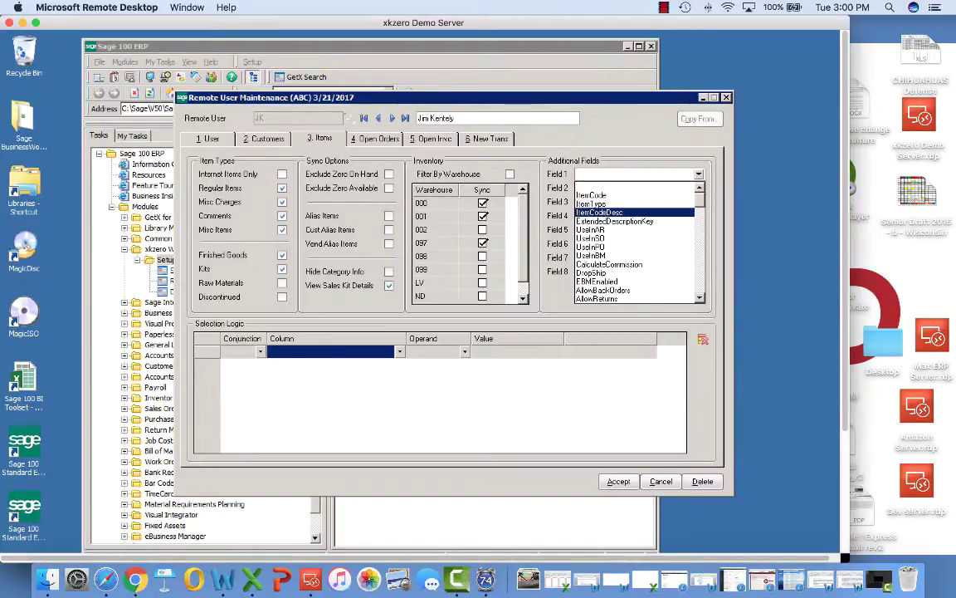
pyautogui.scroll(-5, 635, 245)
pyautogui.scroll(5, 635, 245)
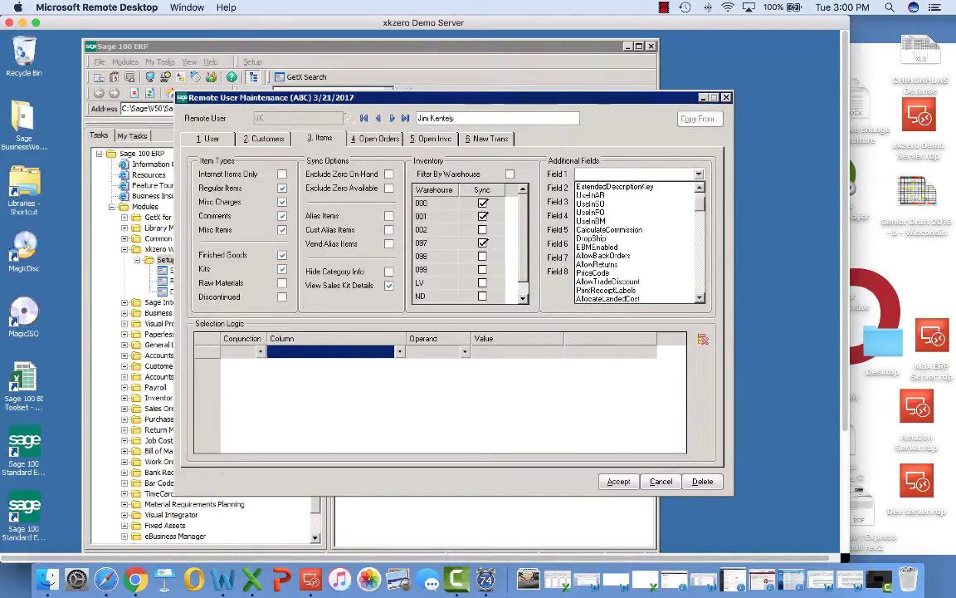
pyautogui.scroll(-10, 635, 245)
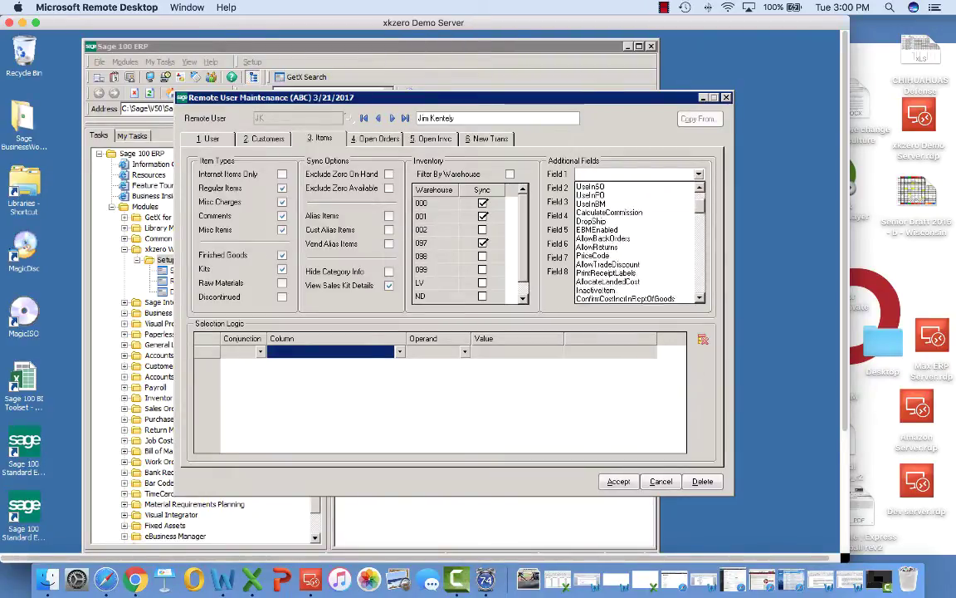
pyautogui.scroll(-10, 635, 245)
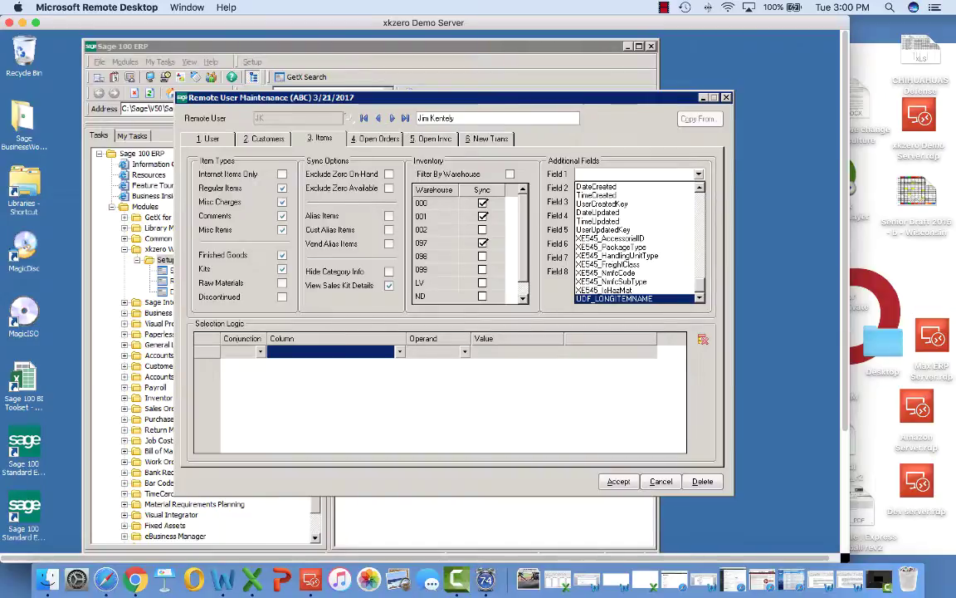
pyautogui.click(618, 298)
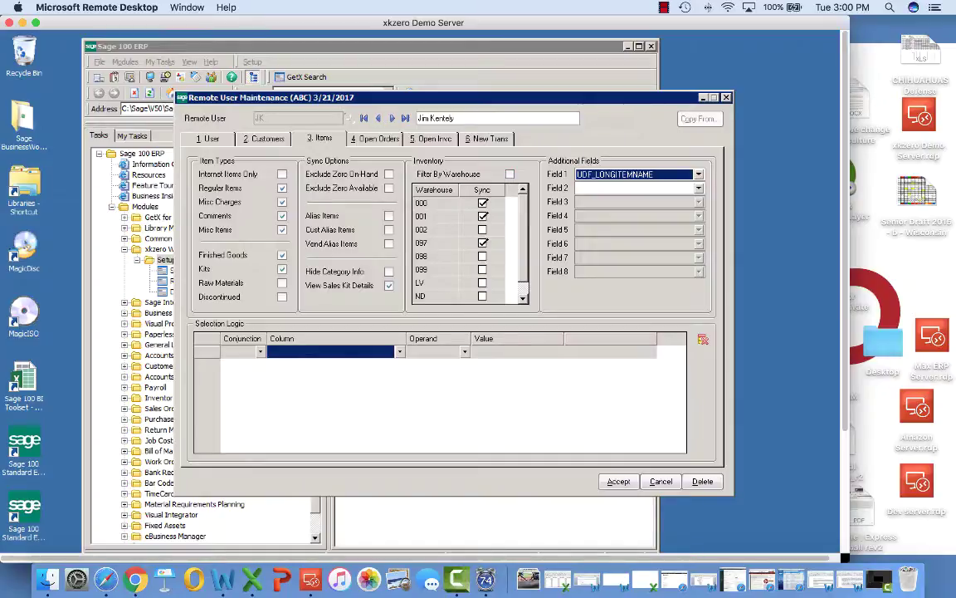
# Review the remote user's open order and open invoice settings, and display the new transaction settings.
pyautogui.hotkey('alt', '4')
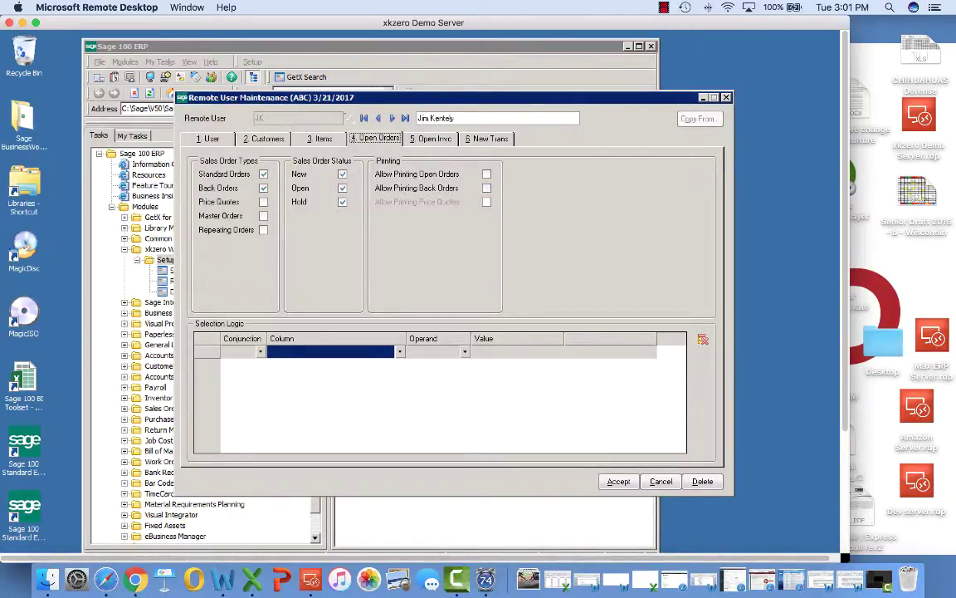
pyautogui.hotkey('alt', '5')
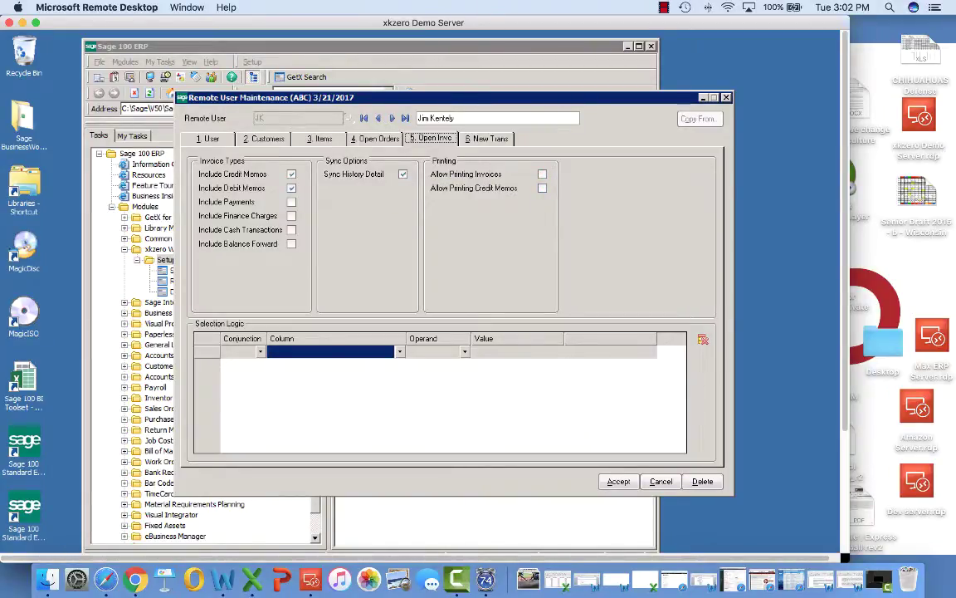
pyautogui.hotkey('alt', '6')
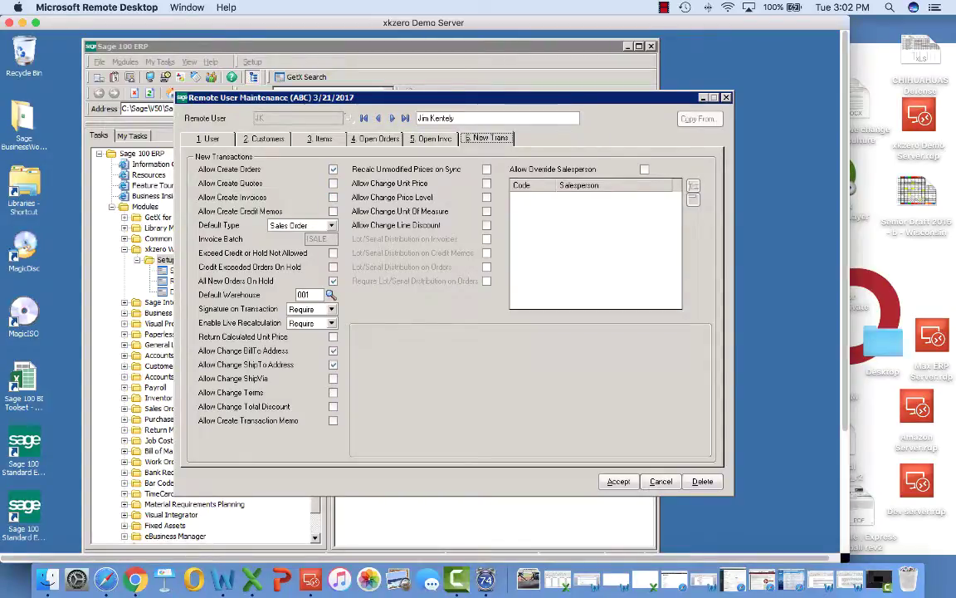
# Examine the choices for Default Type, Signature on Transaction and Enable Live Recalculation, keeping Sales Order and Require.
pyautogui.hotkey('alt', 'Down')
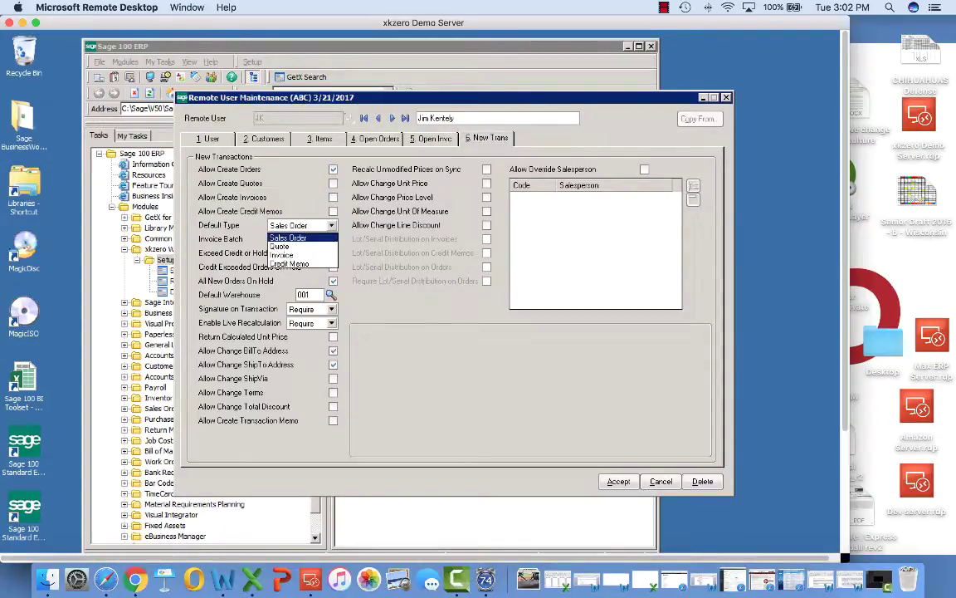
pyautogui.press('Return')
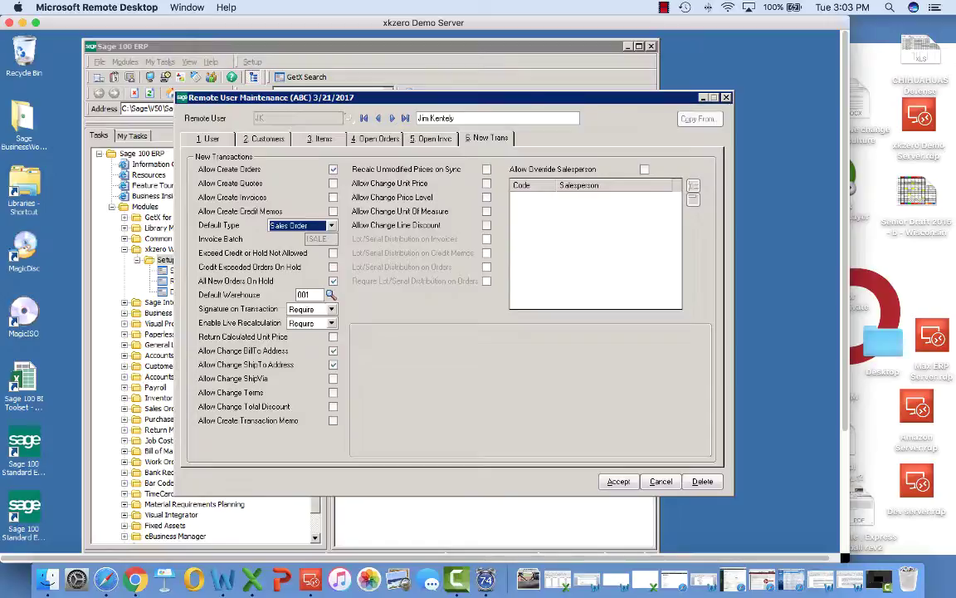
pyautogui.click(332, 309)
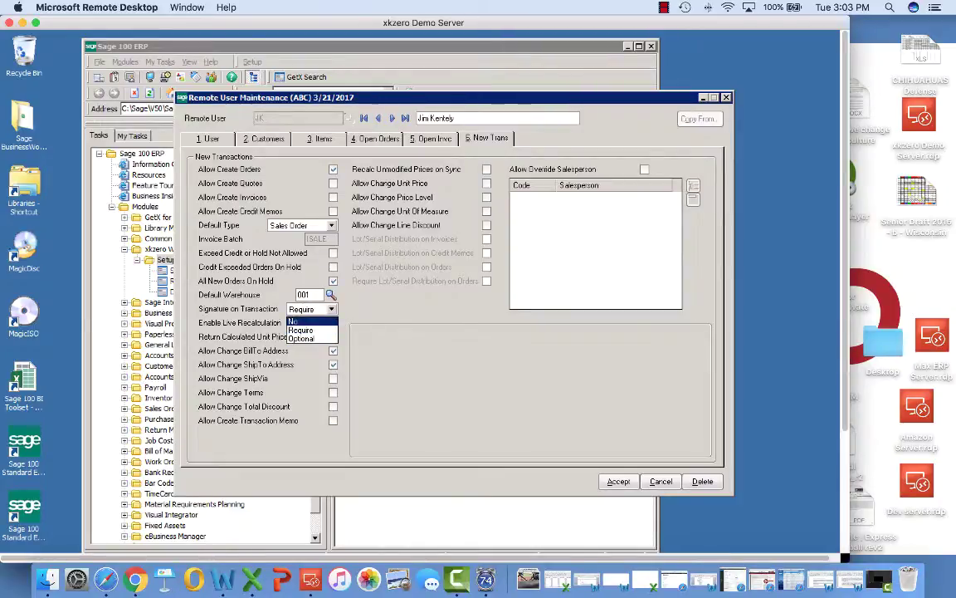
pyautogui.press('Escape')
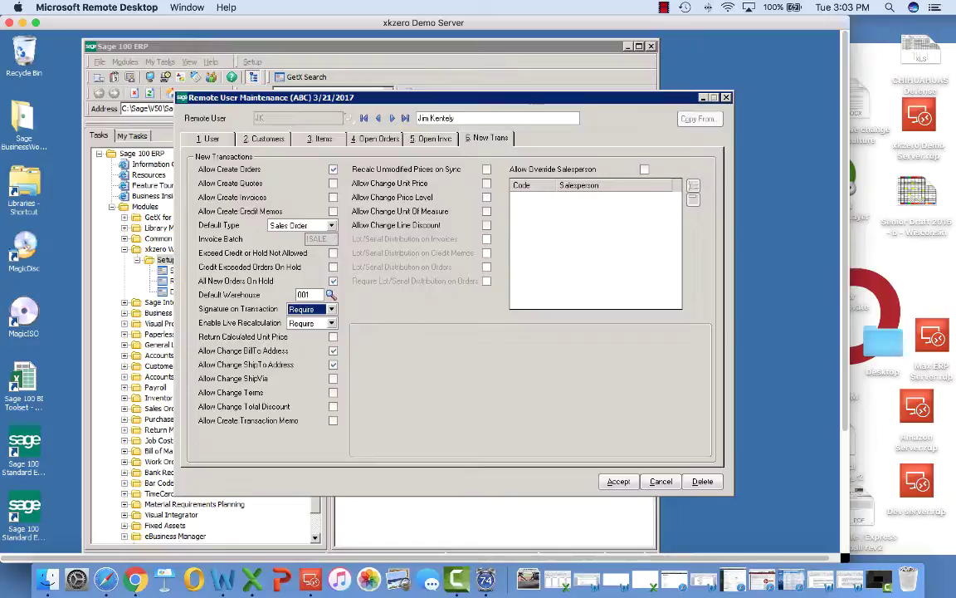
pyautogui.press('Tab')
pyautogui.hotkey('alt', 'Down')
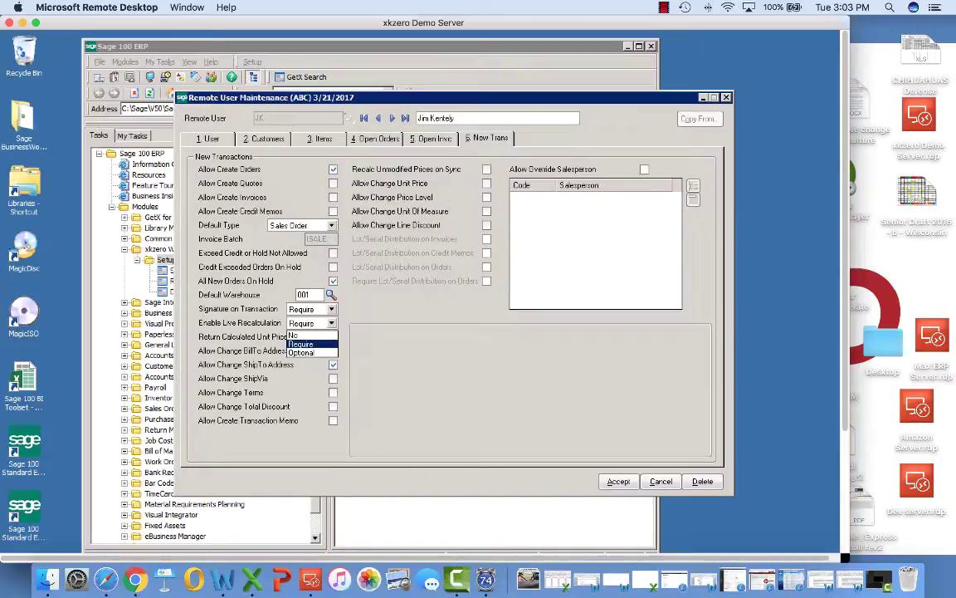
pyautogui.press('Up')
pyautogui.press('Down')
pyautogui.press('Down')
pyautogui.press('Up')
pyautogui.press('Return')
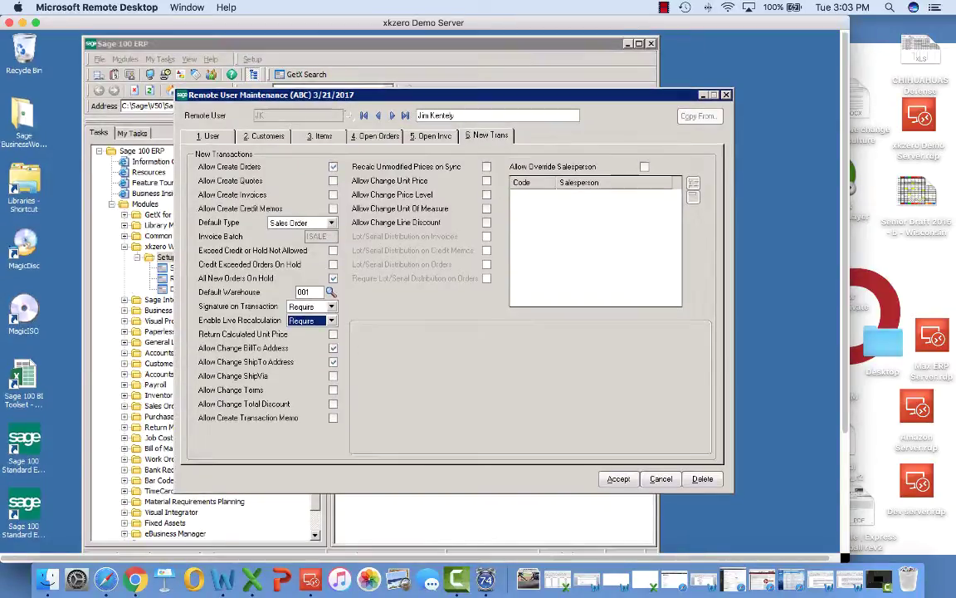
pyautogui.press('Tab')
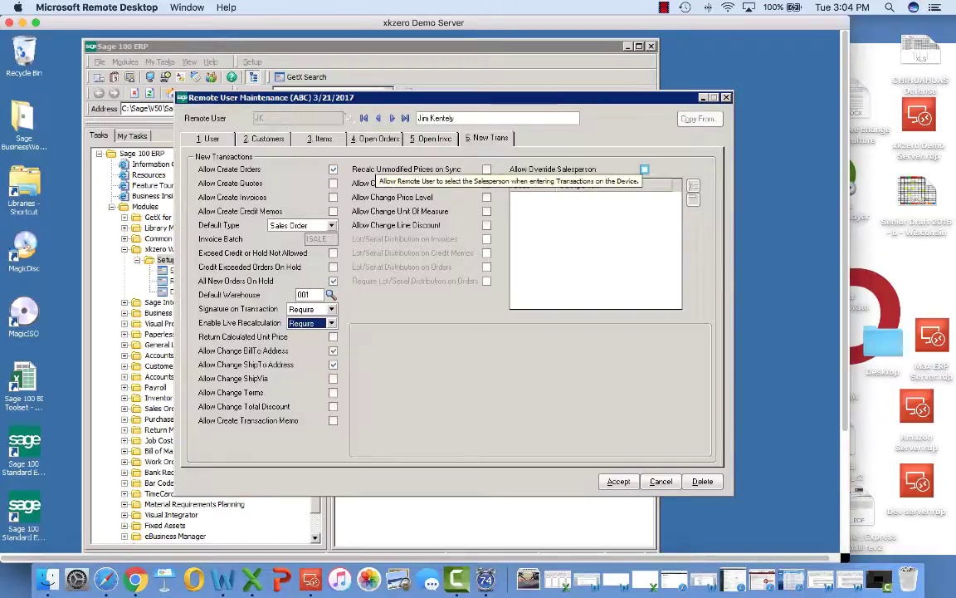
# Allow the remote user to override the salesperson and add the third salesperson from the Salesperson List.
pyautogui.click(644, 169)
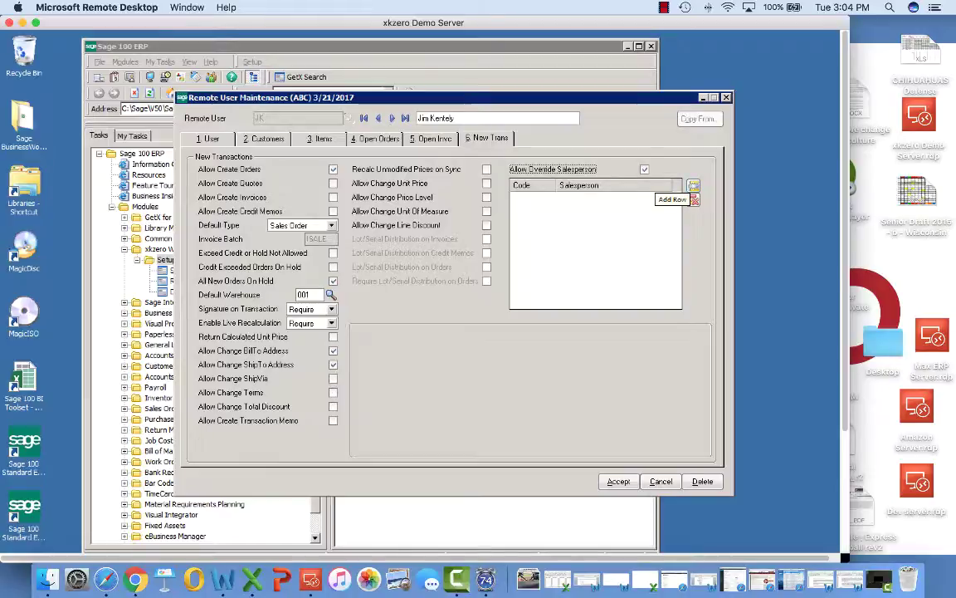
pyautogui.click(693, 187)
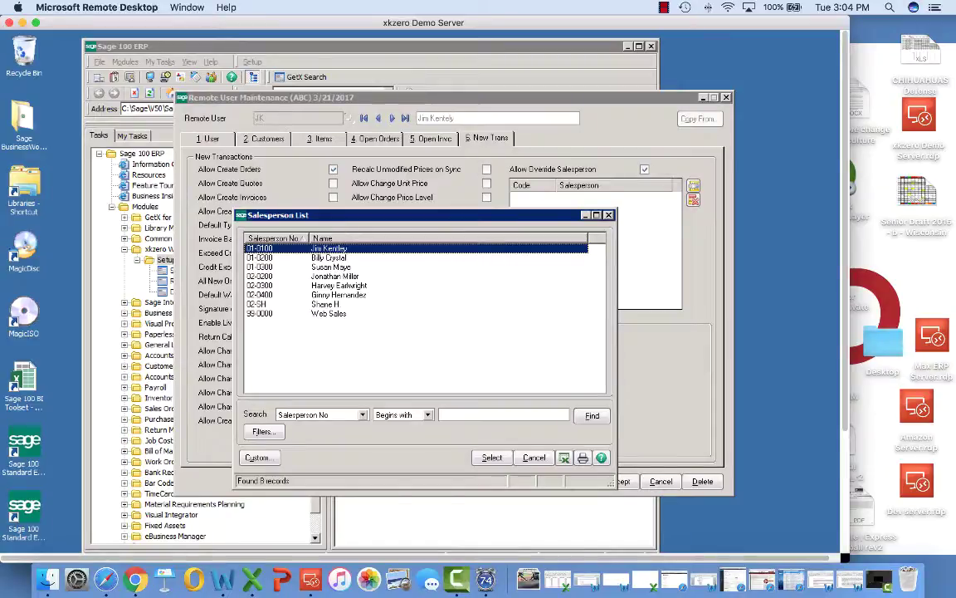
pyautogui.doubleClick(331, 266)
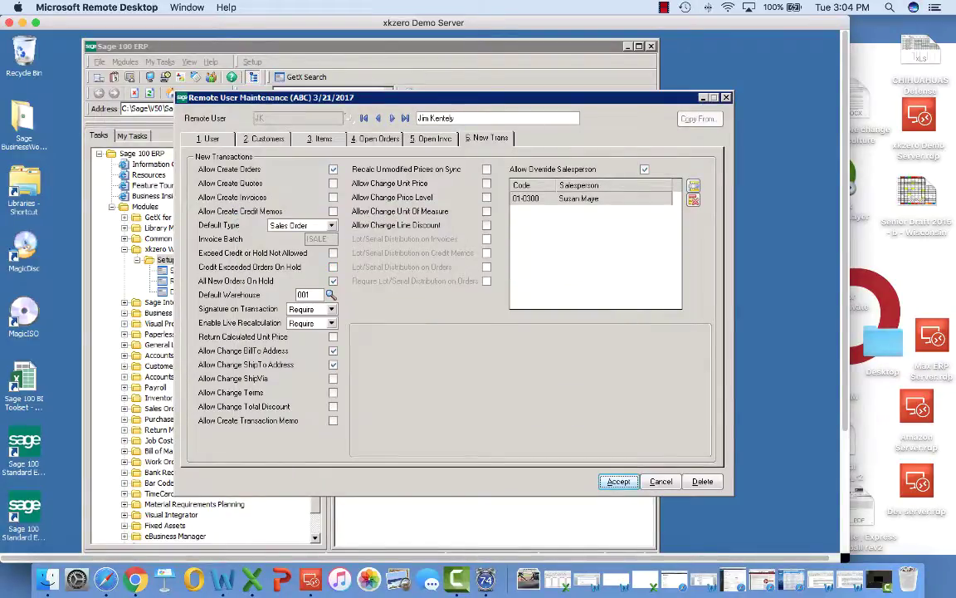
# Add the fourth salesperson from the Salesperson List to the allowed override salespeople.
pyautogui.press('F2')
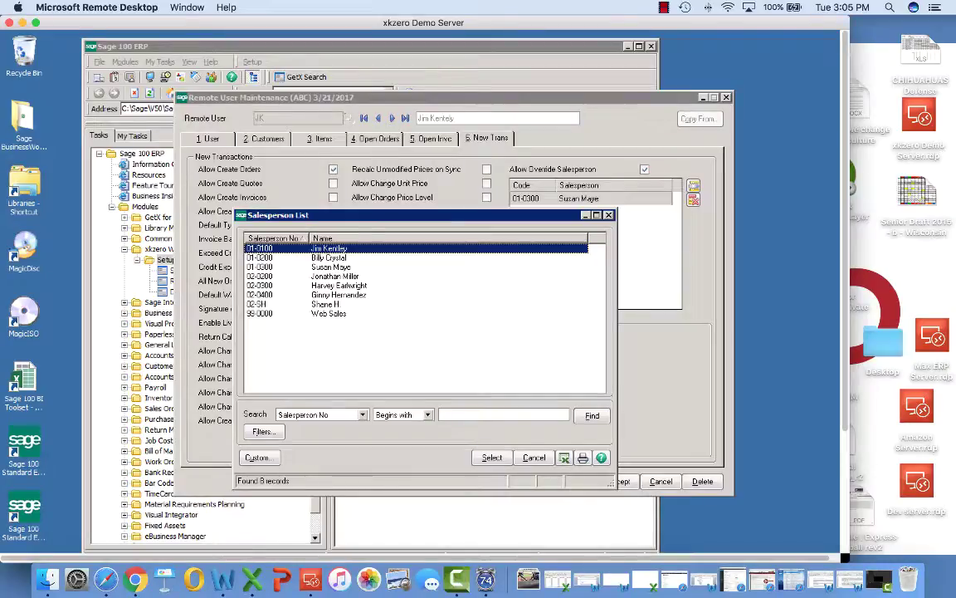
pyautogui.press('Down')
pyautogui.press('Down')
pyautogui.press('Down')
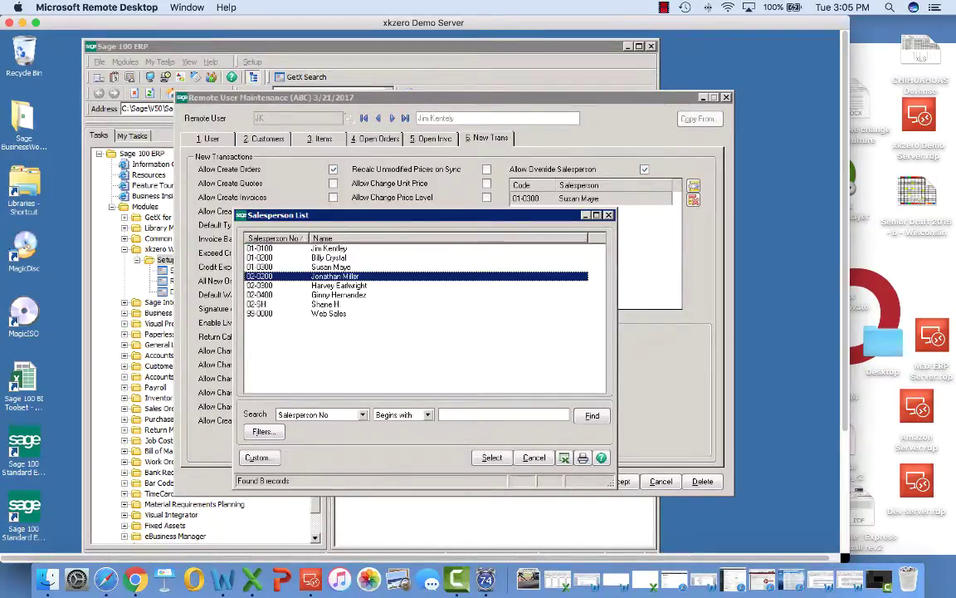
pyautogui.press('Return')
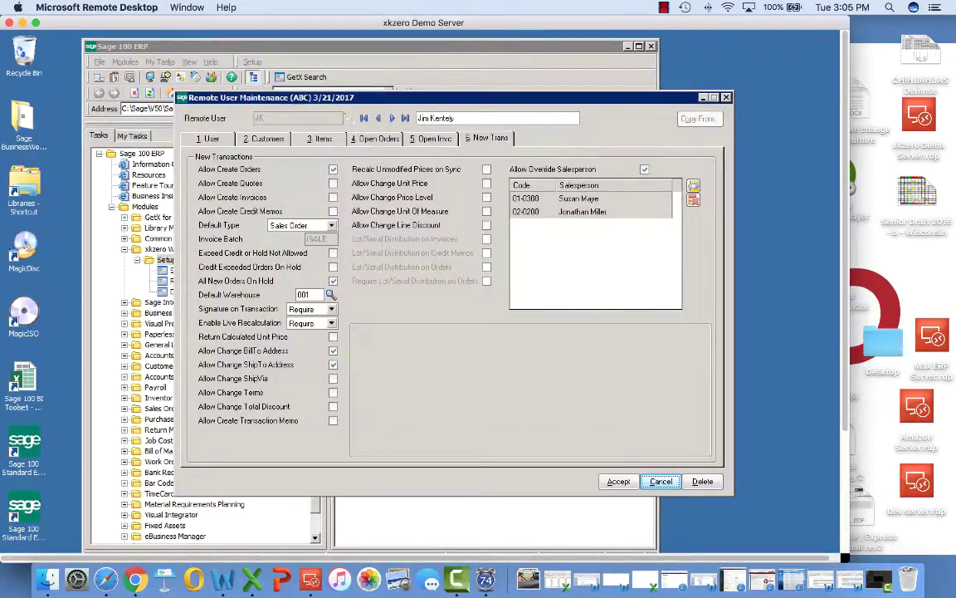